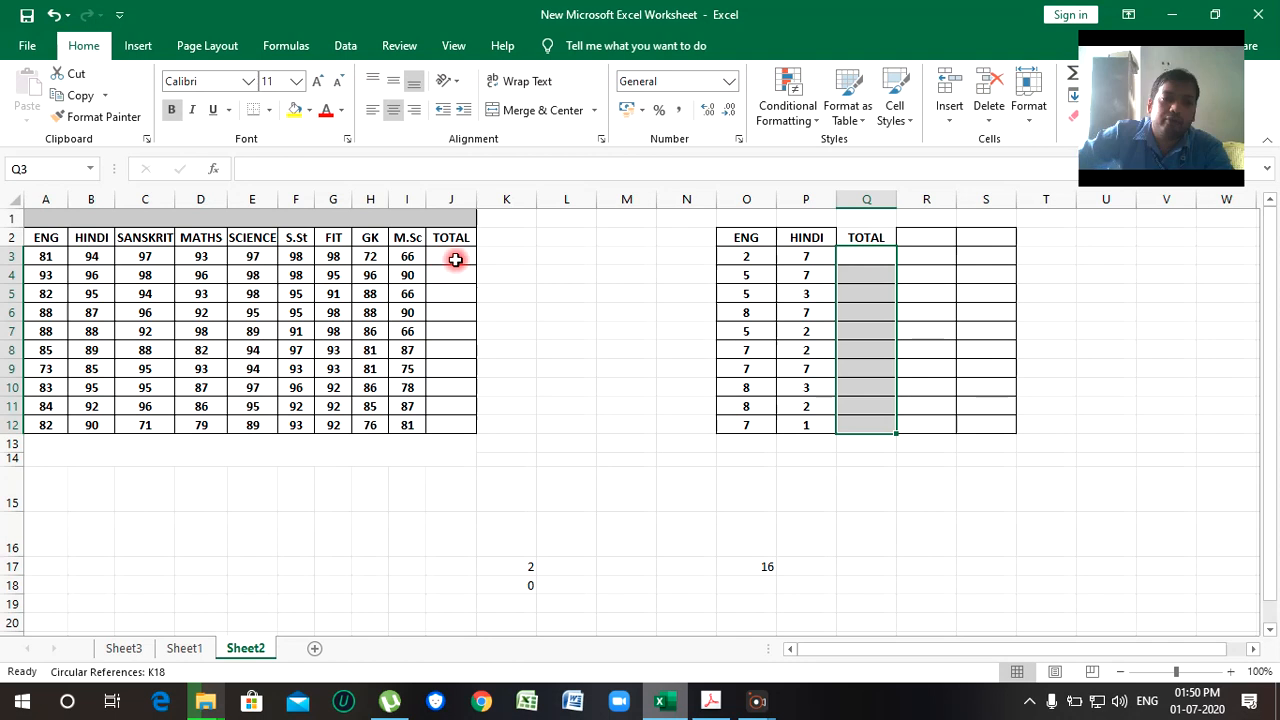
{"action": "left_click", "coordinate": [455, 260]}
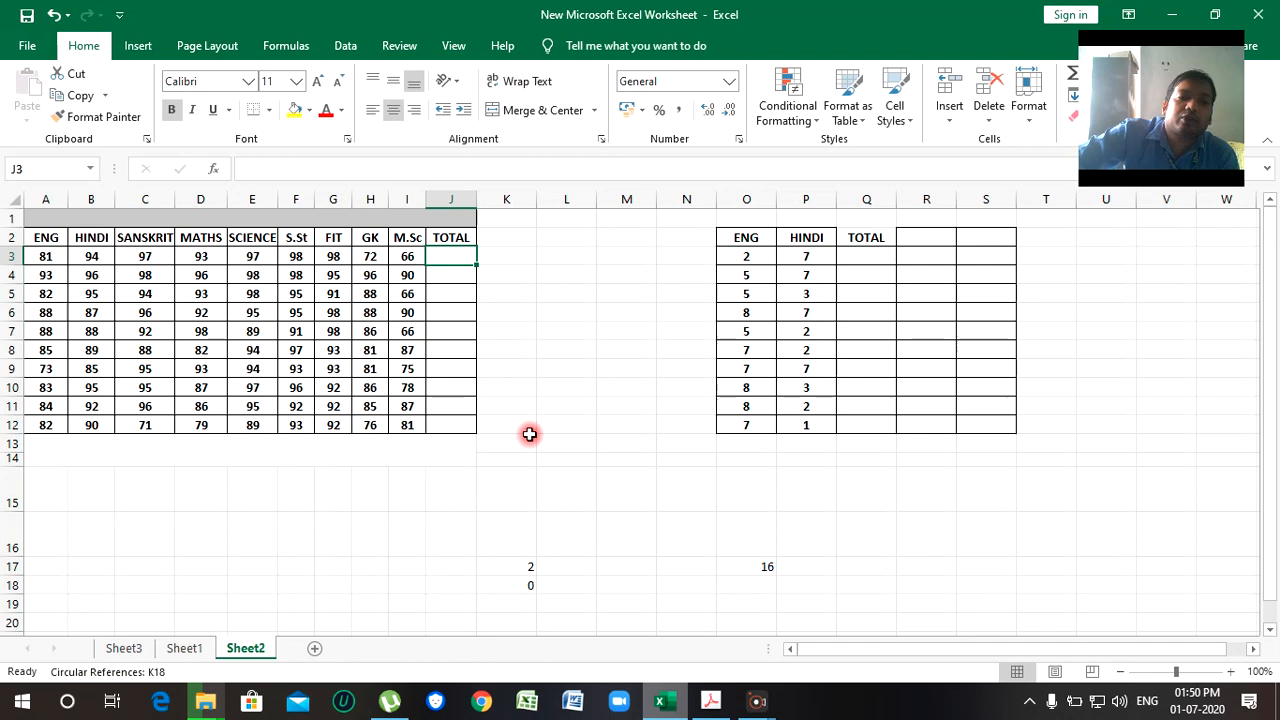
{"action": "left_click", "coordinate": [454, 290]}
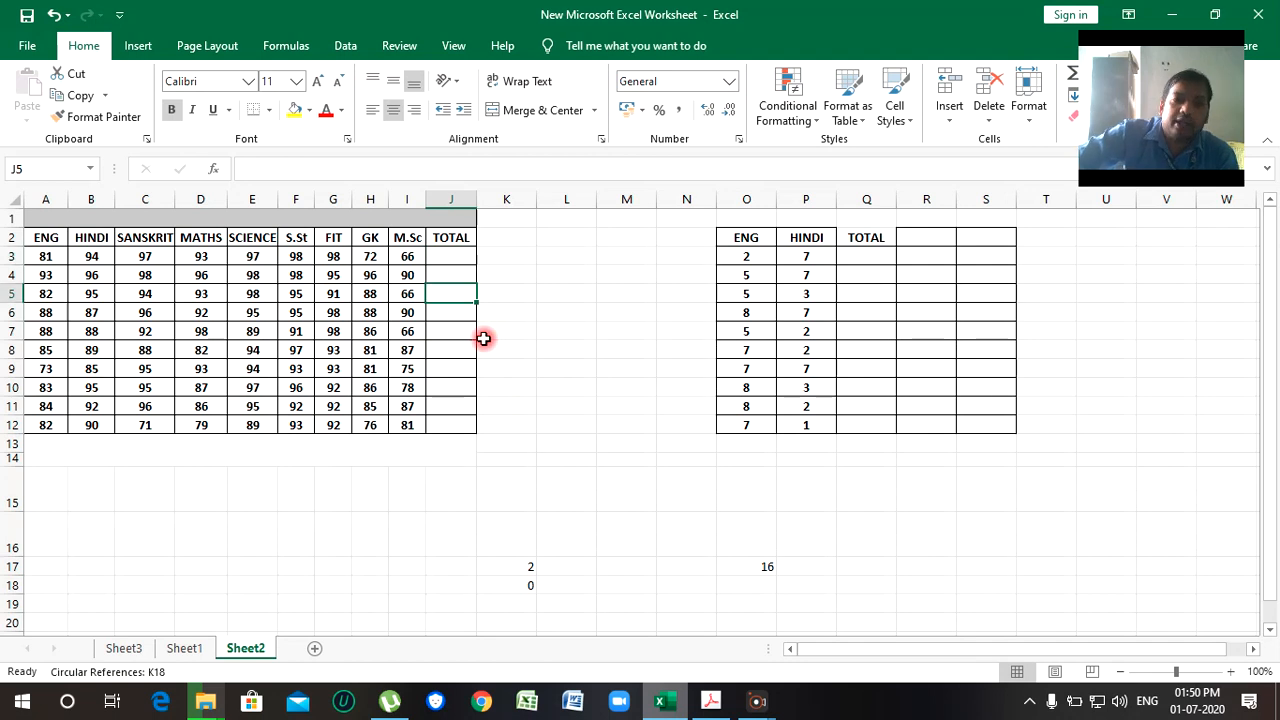
{"action": "left_click", "coordinate": [449, 257]}
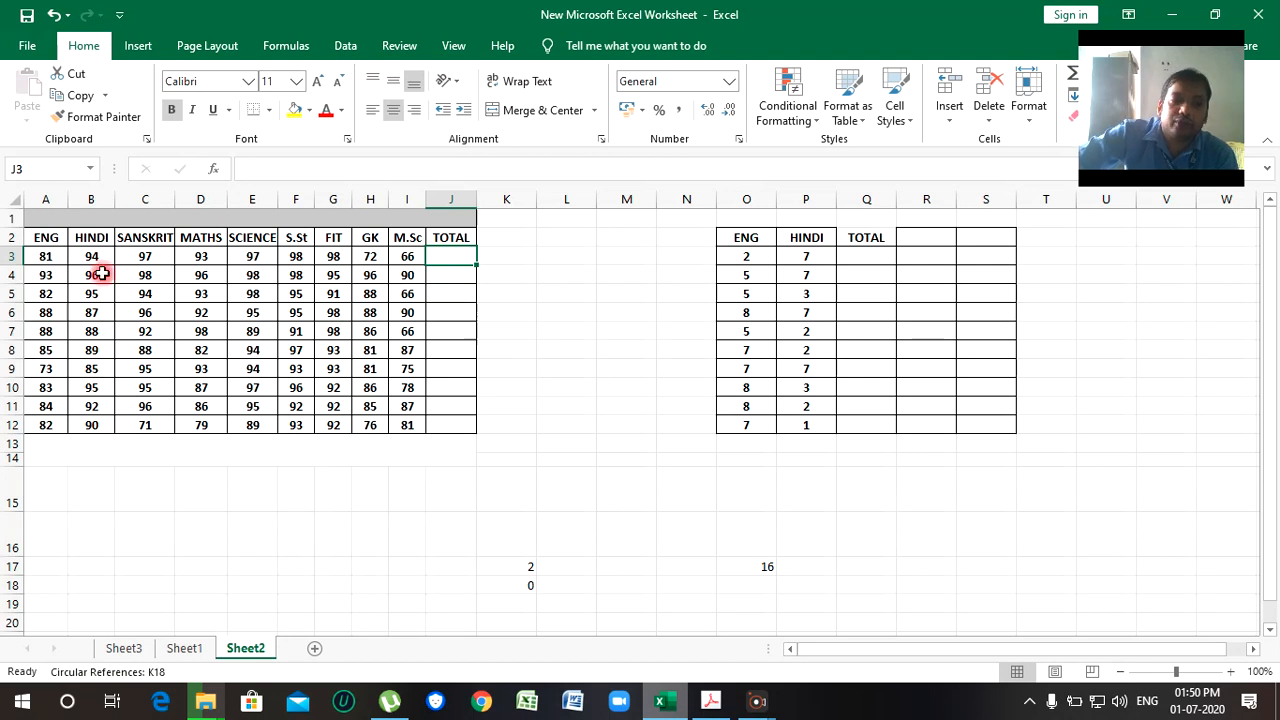
AutoSum row 3's marks from ENG through M.Sc into J3 and fill the formula down to J12.
{"action": "left_click_drag", "start_coordinate": [45, 256], "coordinate": [432, 255]}
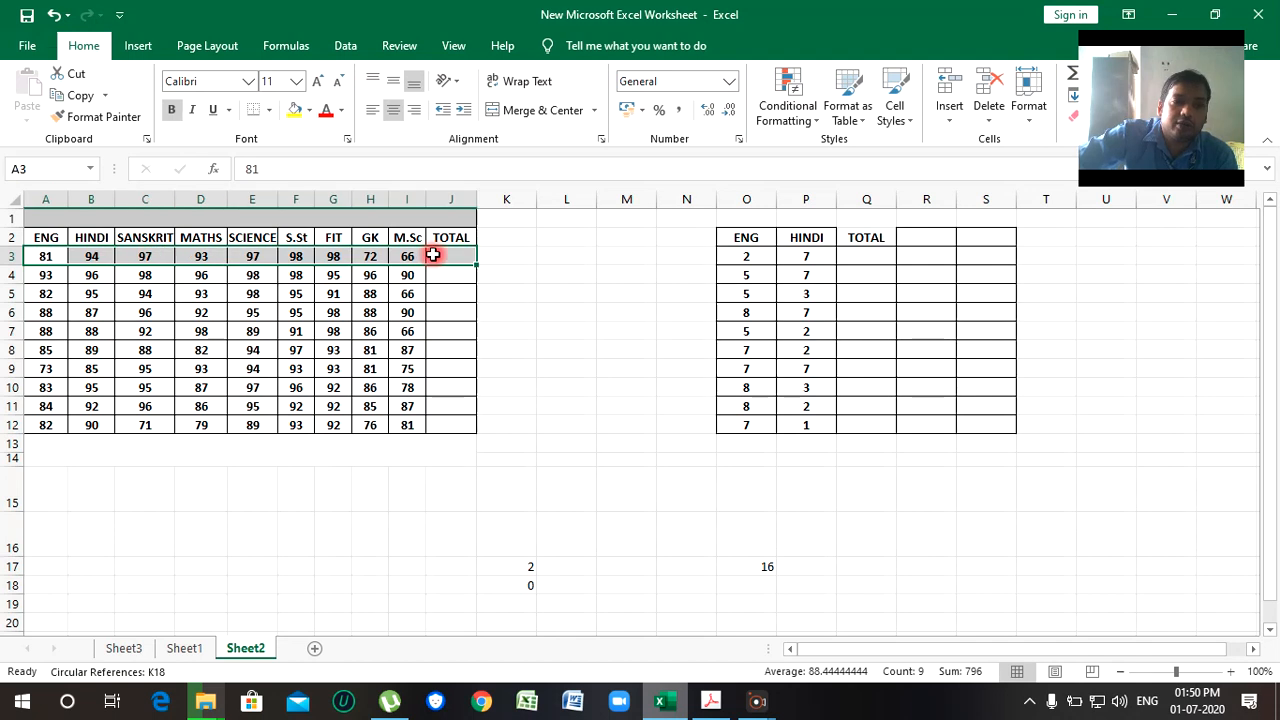
{"action": "left_click", "coordinate": [1074, 76]}
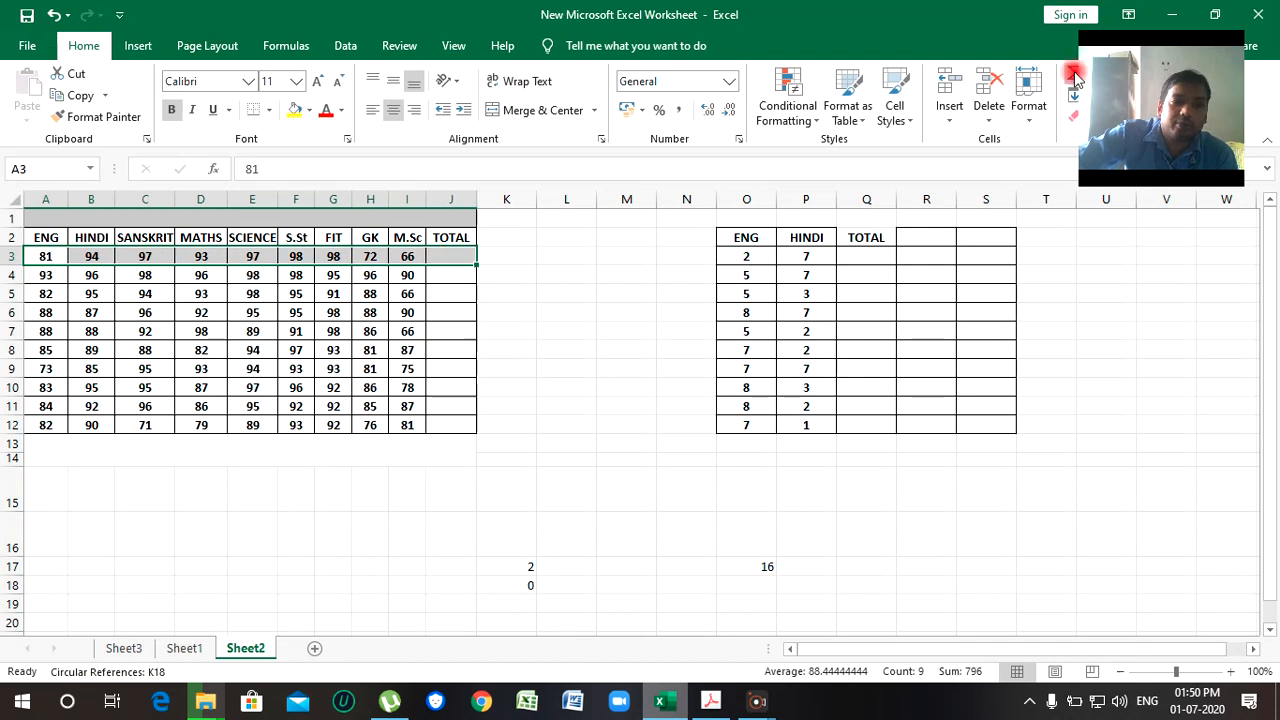
{"action": "left_click", "coordinate": [455, 312]}
{"action": "left_click", "coordinate": [459, 257]}
{"action": "left_click_drag", "start_coordinate": [477, 263], "coordinate": [493, 431]}
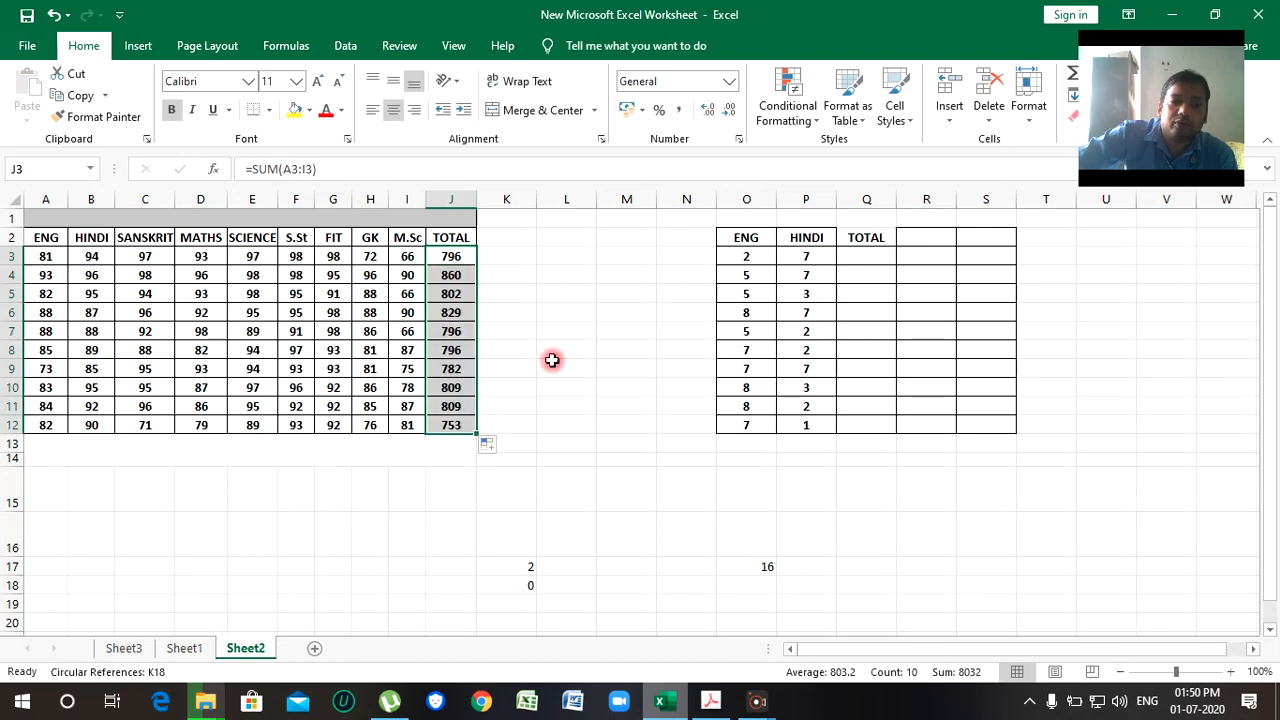
{"action": "left_click", "coordinate": [568, 490]}
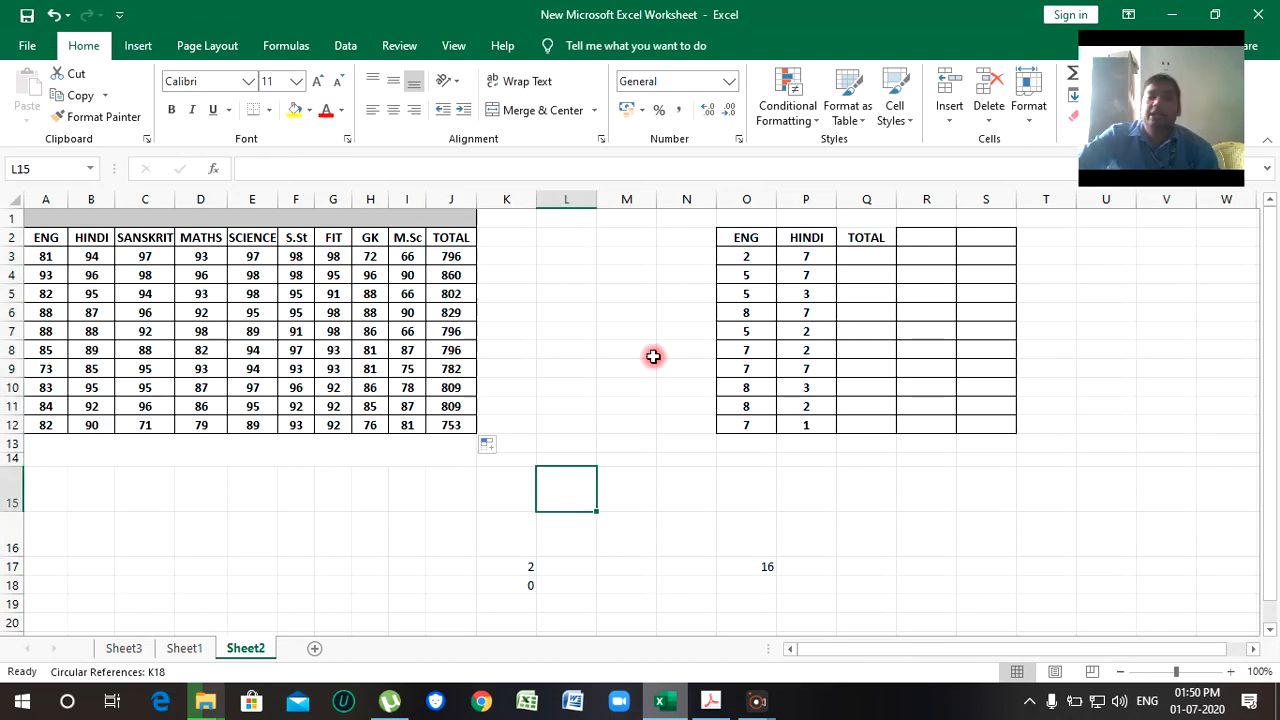
Clear the formulas from the TOTAL column in J3:J12.
{"action": "left_click", "coordinate": [451, 258]}
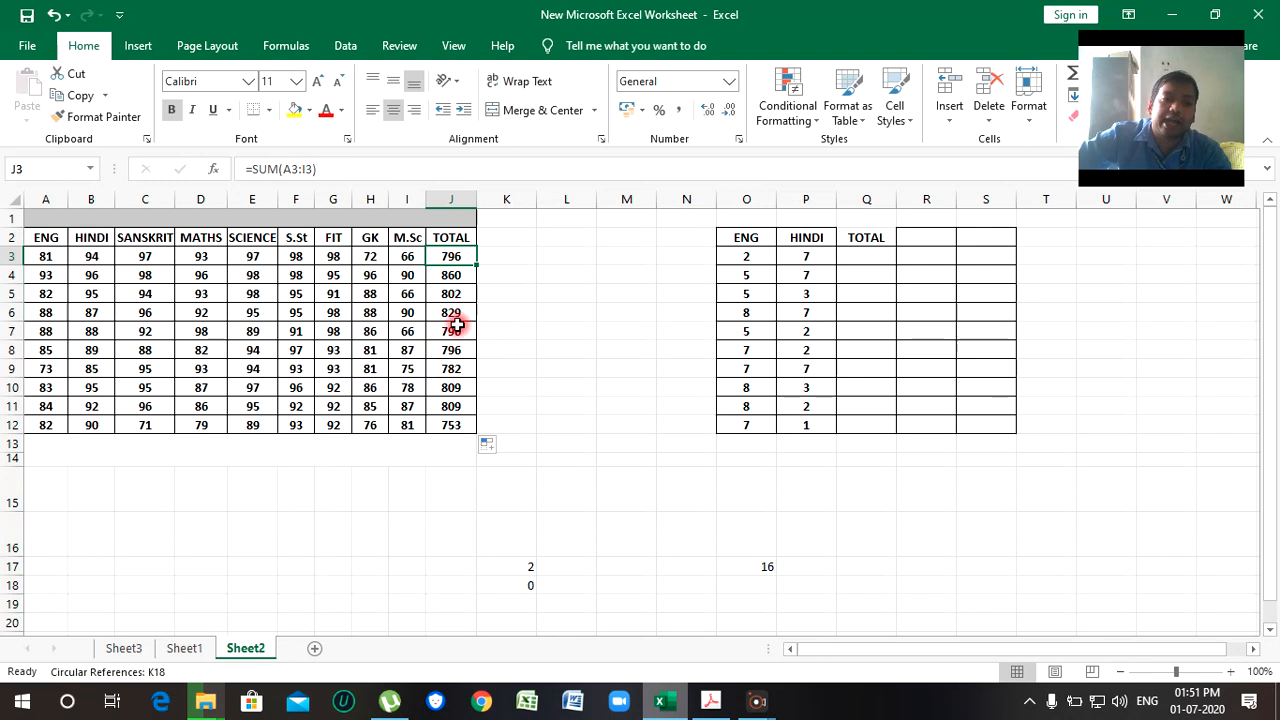
{"action": "left_click_drag", "start_coordinate": [451, 258], "coordinate": [451, 417]}
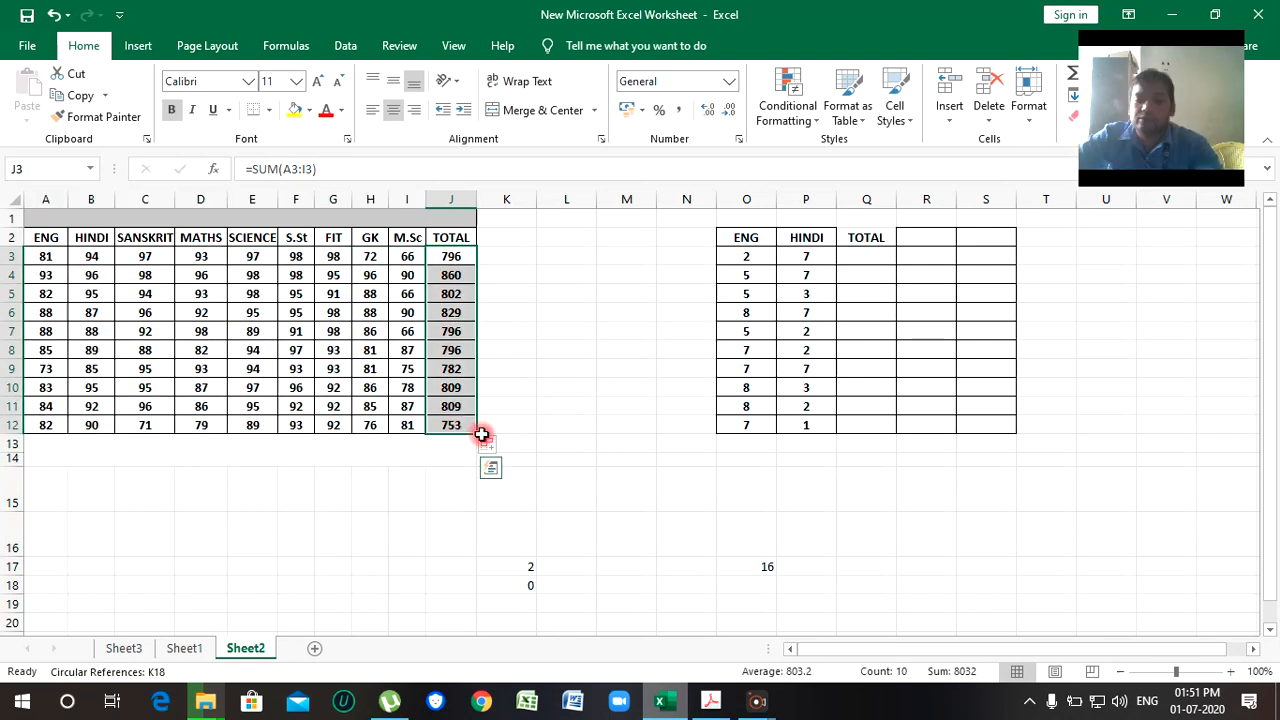
{"action": "key", "text": "Delete"}
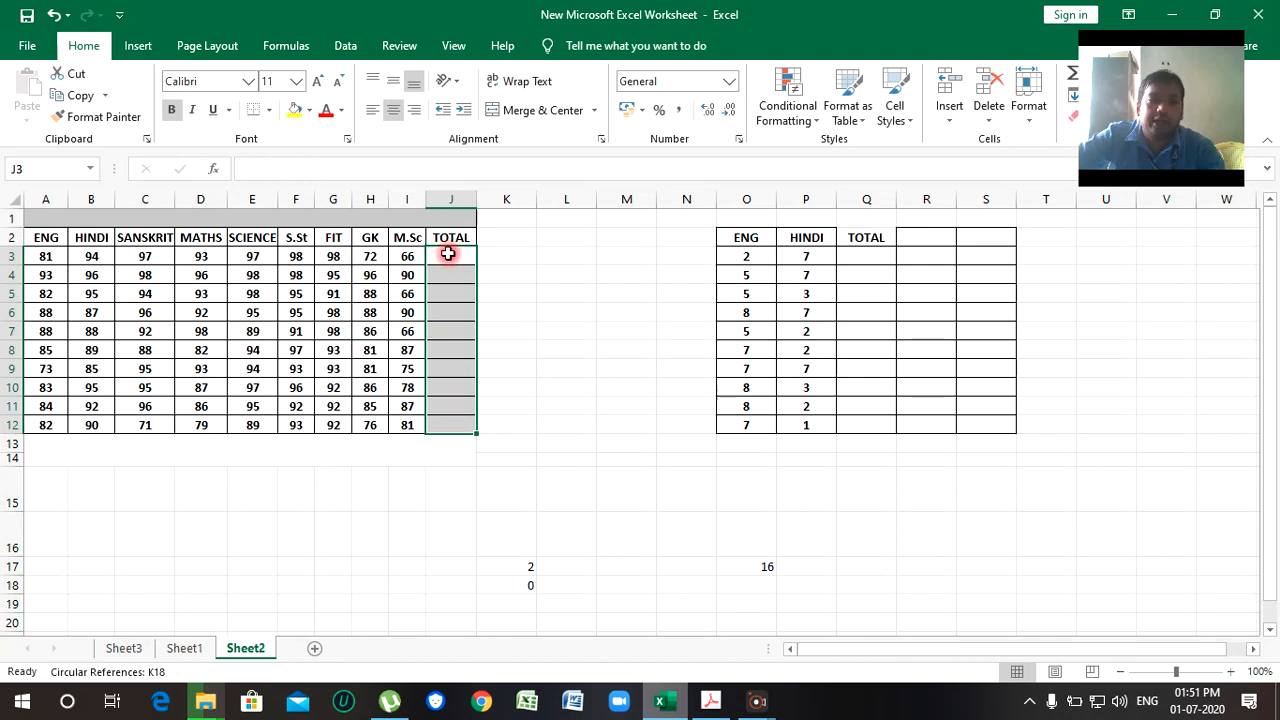
{"action": "left_click", "coordinate": [449, 256]}
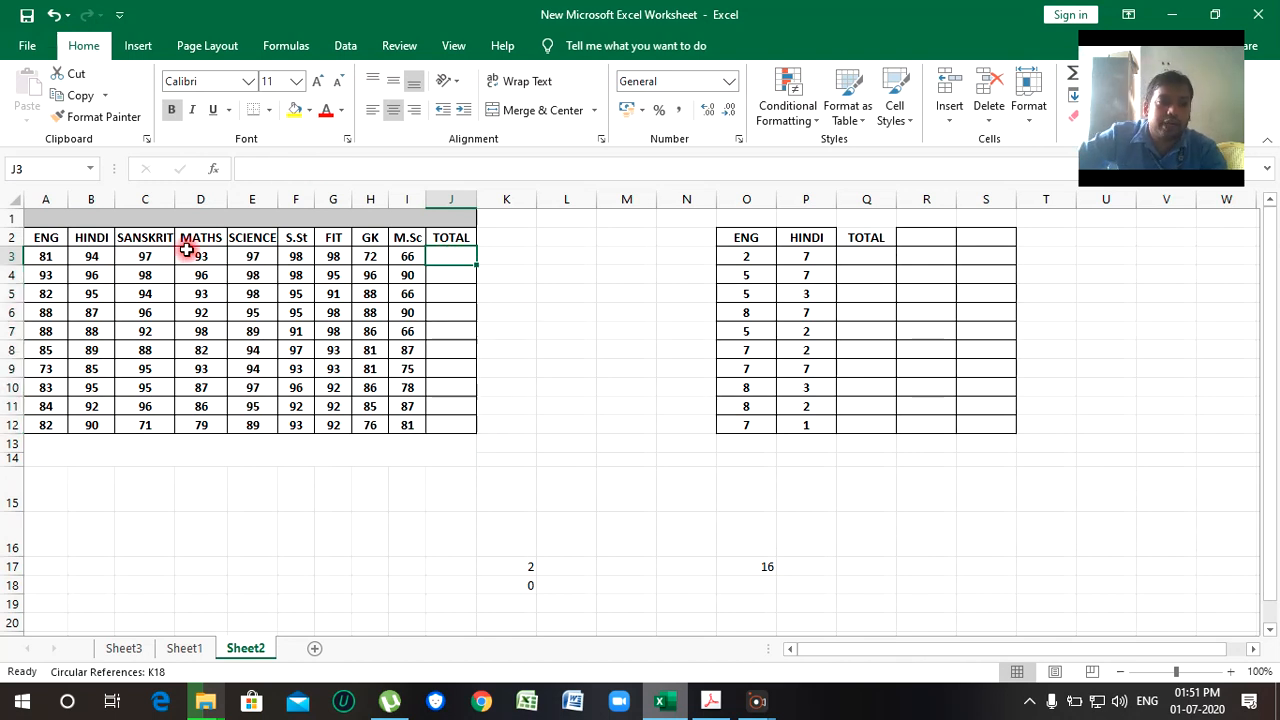
Clear the headings and marks of the MATHS through M.Sc columns in D2:I12.
{"action": "left_click_drag", "start_coordinate": [190, 254], "coordinate": [296, 425]}
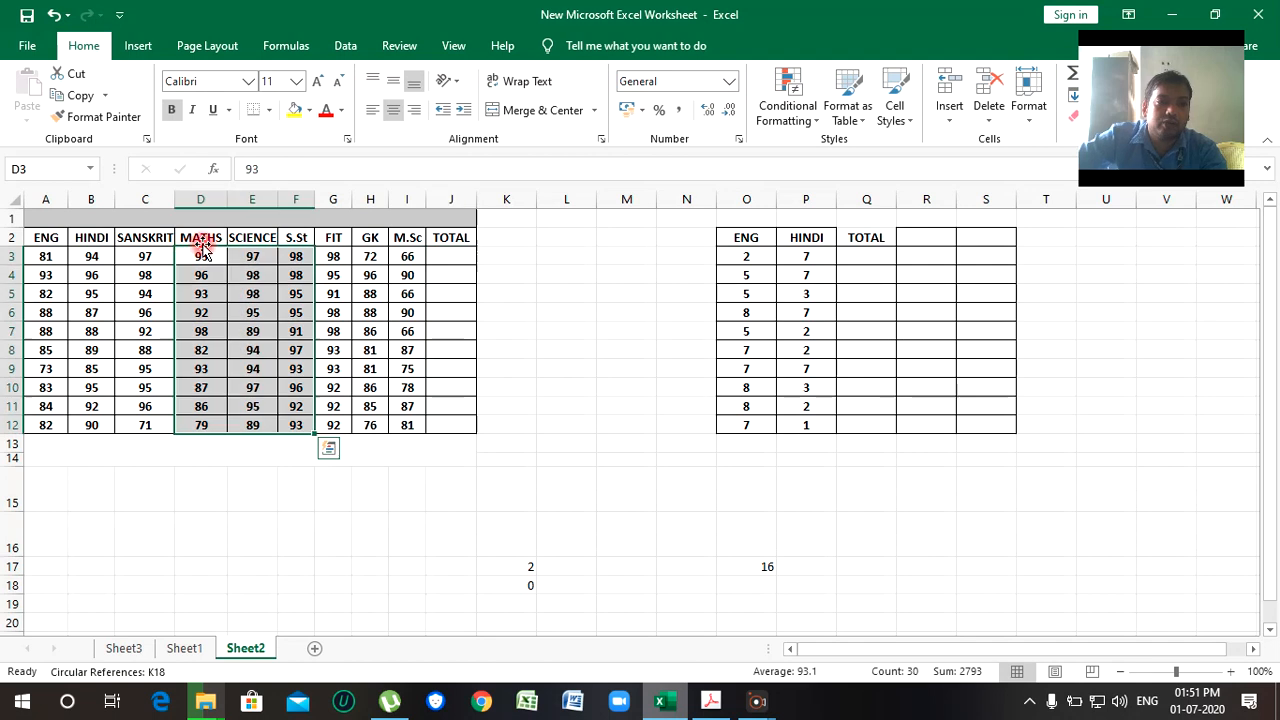
{"action": "left_click_drag", "start_coordinate": [200, 242], "coordinate": [401, 413]}
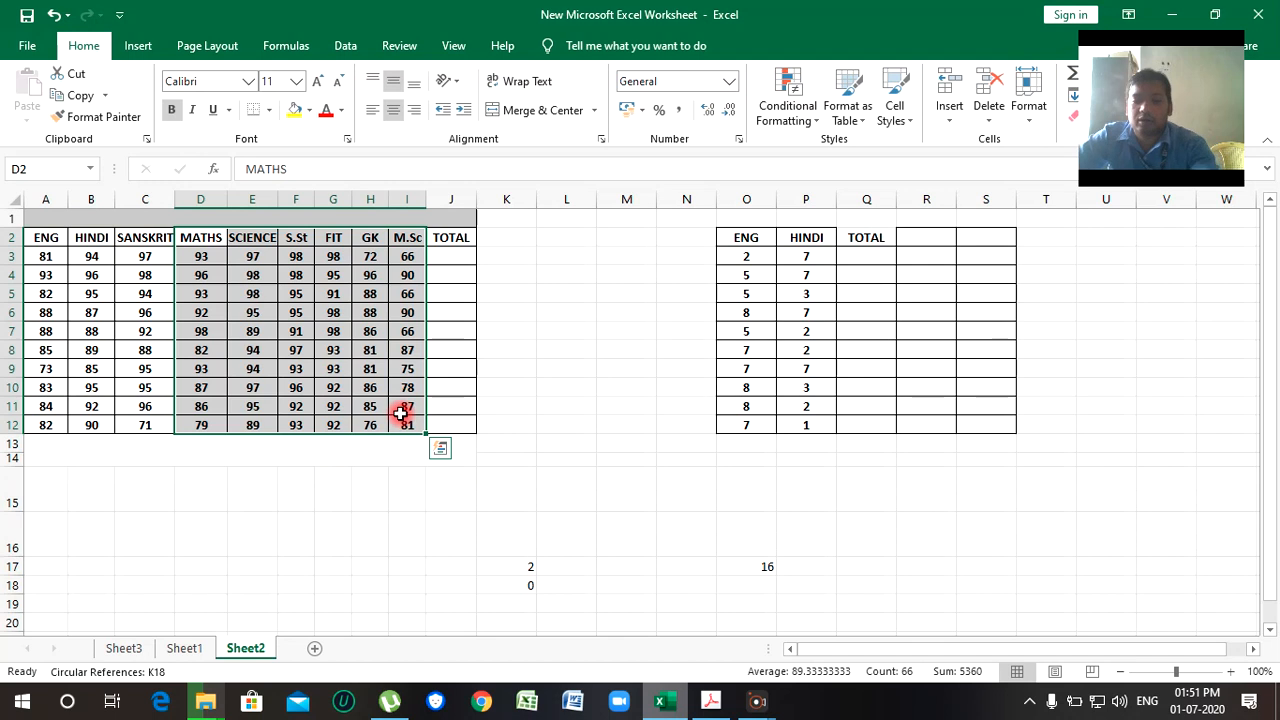
{"action": "key", "text": "Delete"}
Move the TOTAL heading from J2 to D2, beside SANSKRIT.
{"action": "left_click", "coordinate": [452, 239]}
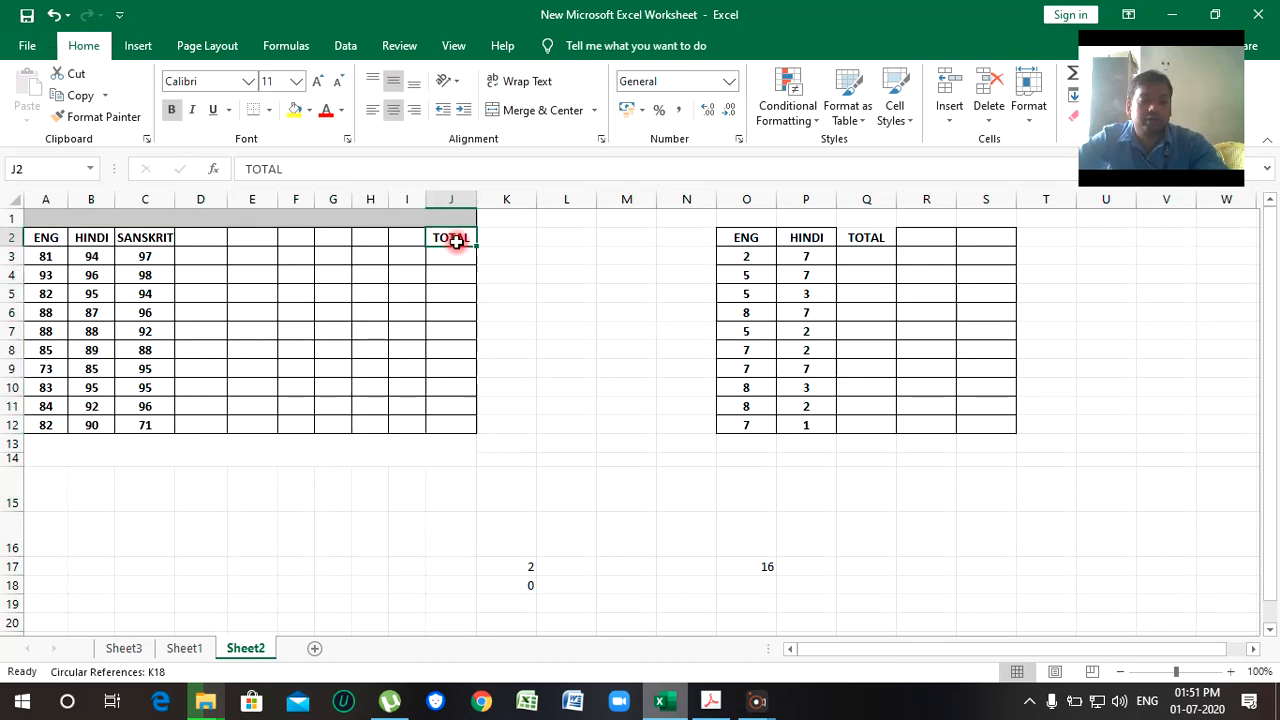
{"action": "key", "text": "ctrl+c"}
{"action": "left_click", "coordinate": [195, 241]}
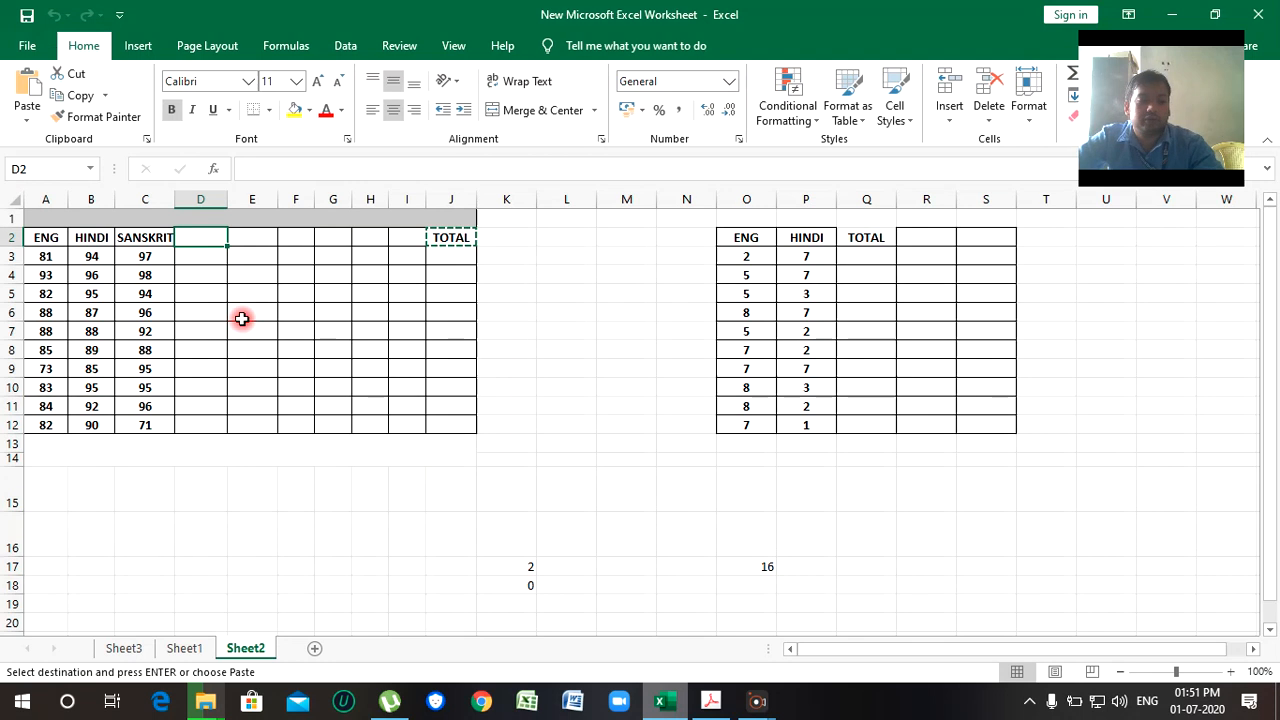
{"action": "key", "text": "Return"}
{"action": "left_click", "coordinate": [234, 386]}
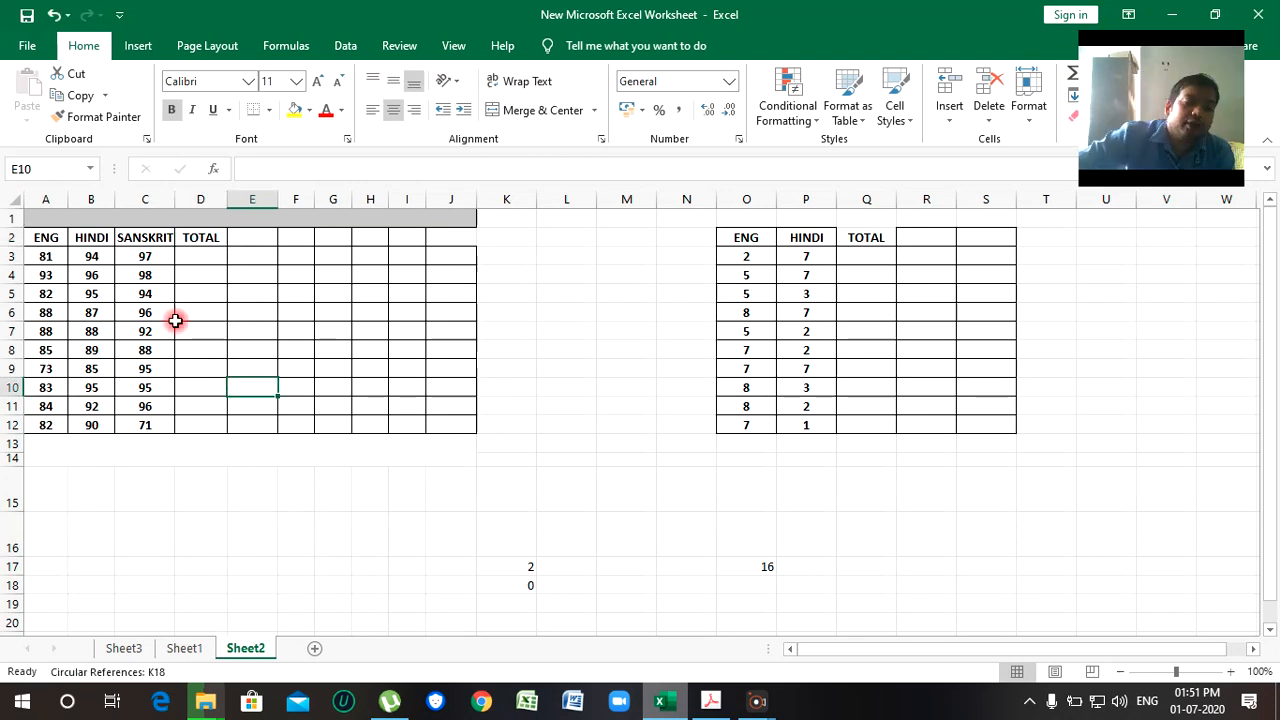
Delete the whole SANSKRIT column, column C, from the sheet.
{"action": "left_click", "coordinate": [188, 256]}
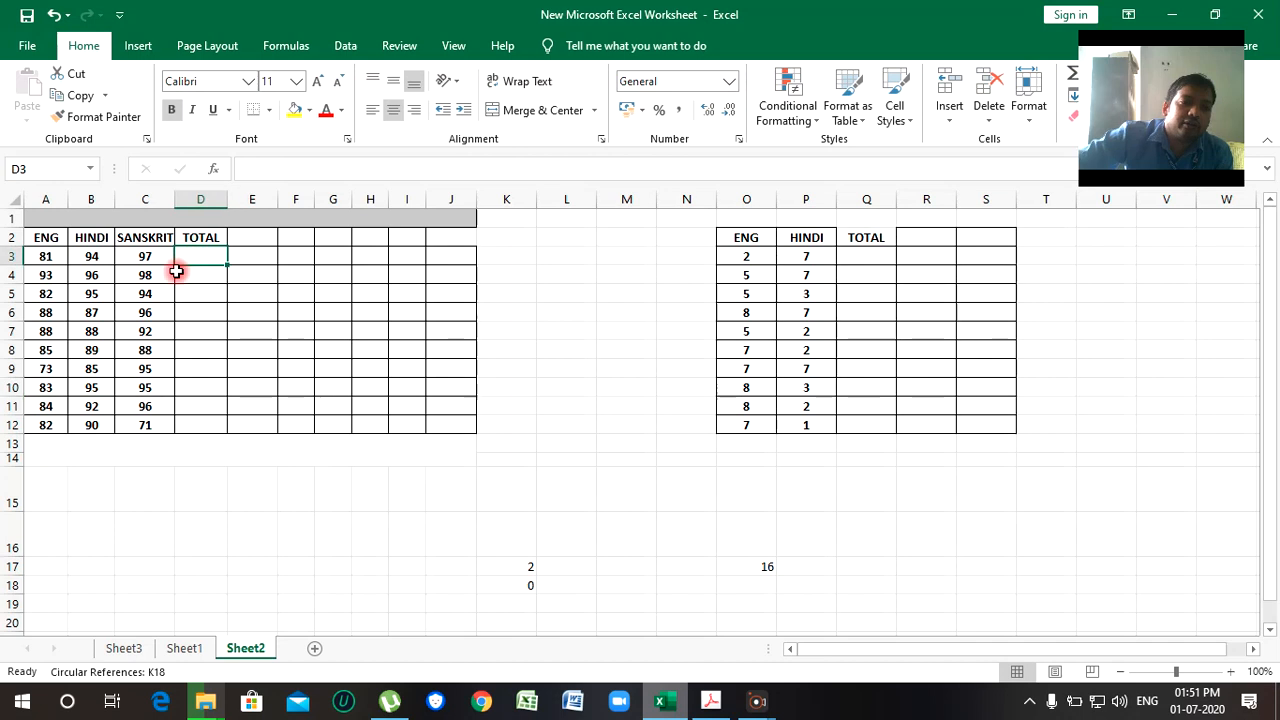
{"action": "left_click", "coordinate": [137, 210]}
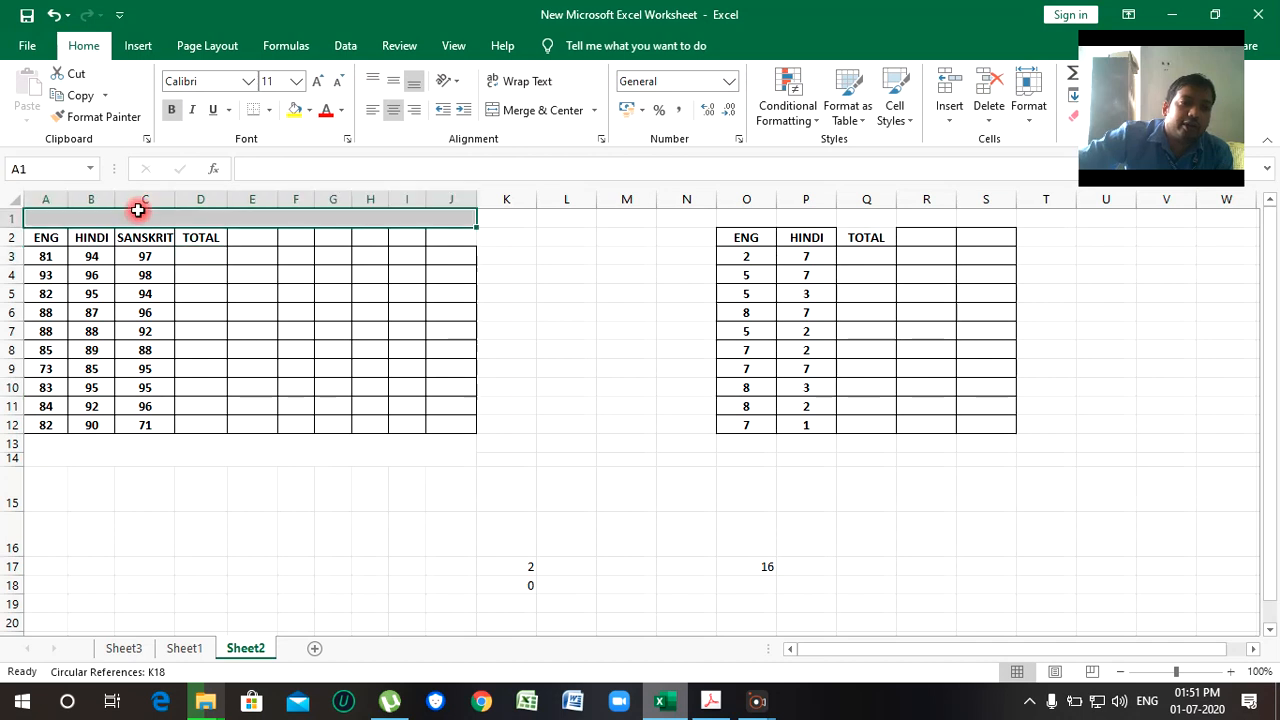
{"action": "right_click", "coordinate": [138, 210]}
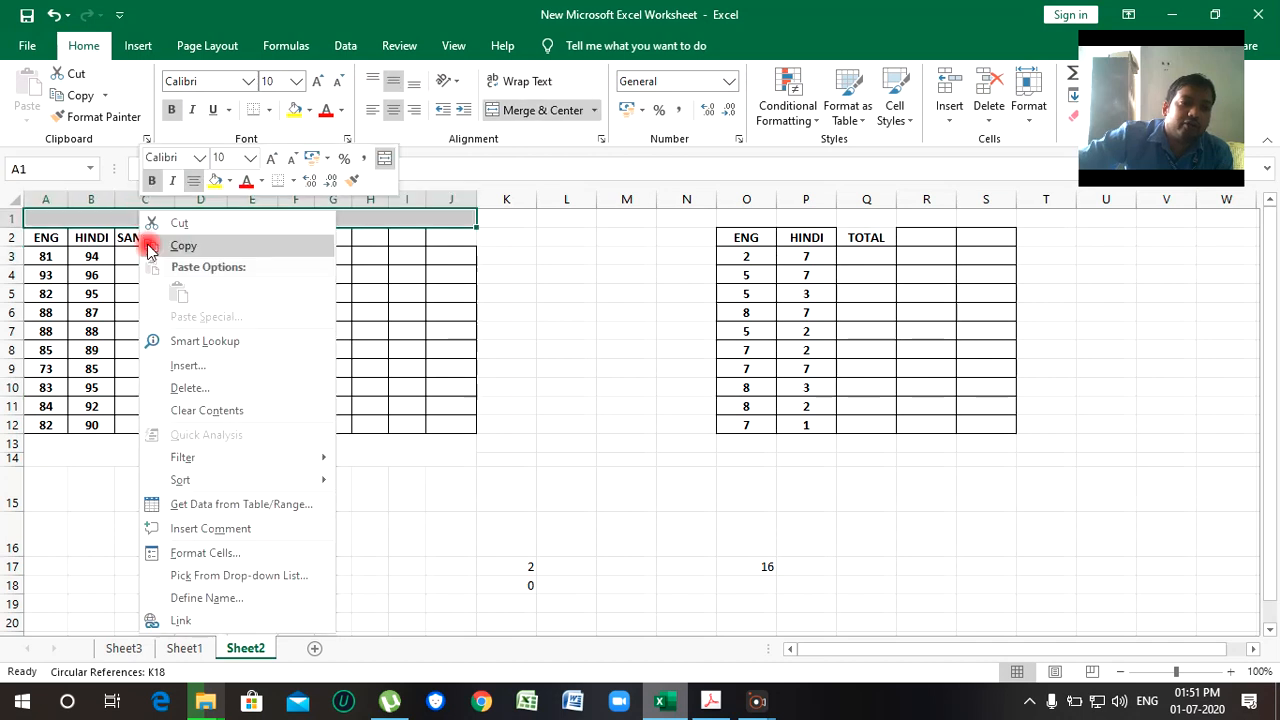
{"action": "left_click", "coordinate": [111, 176]}
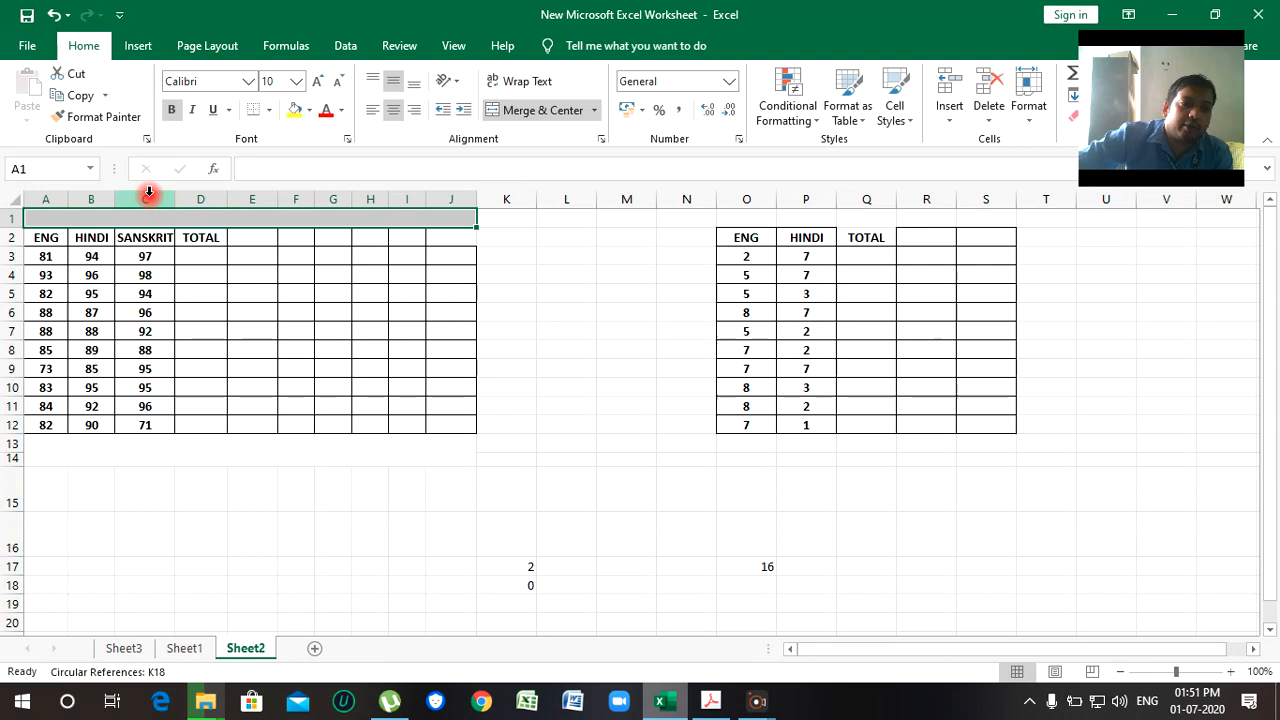
{"action": "right_click", "coordinate": [148, 195]}
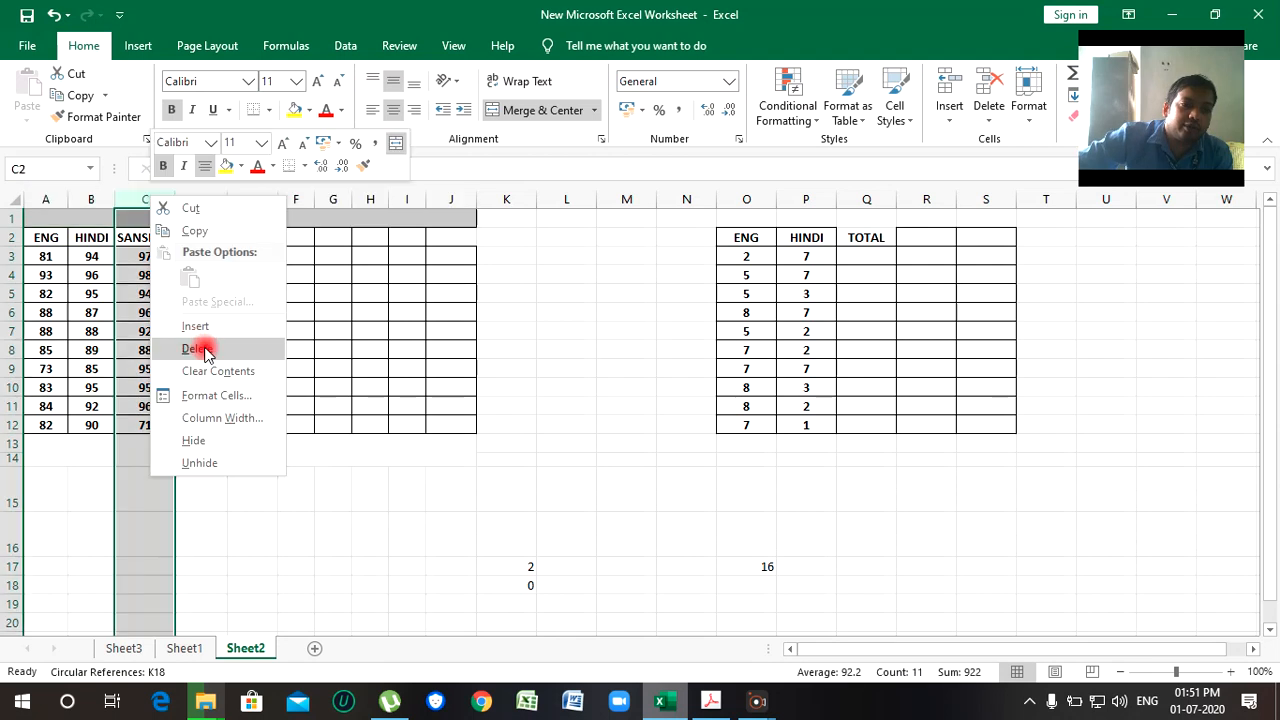
{"action": "left_click", "coordinate": [197, 349]}
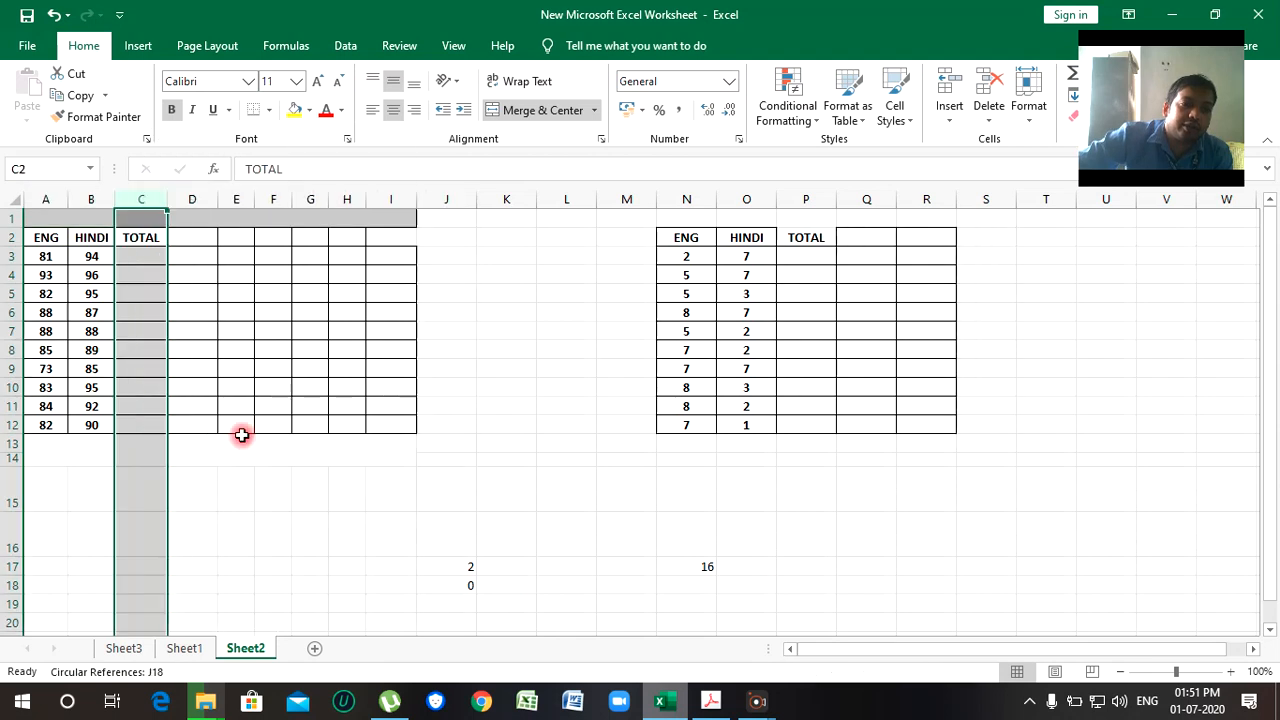
Enter the formula =A3+B3 in C3 to add the ENG and HINDI marks.
{"action": "left_click", "coordinate": [62, 256]}
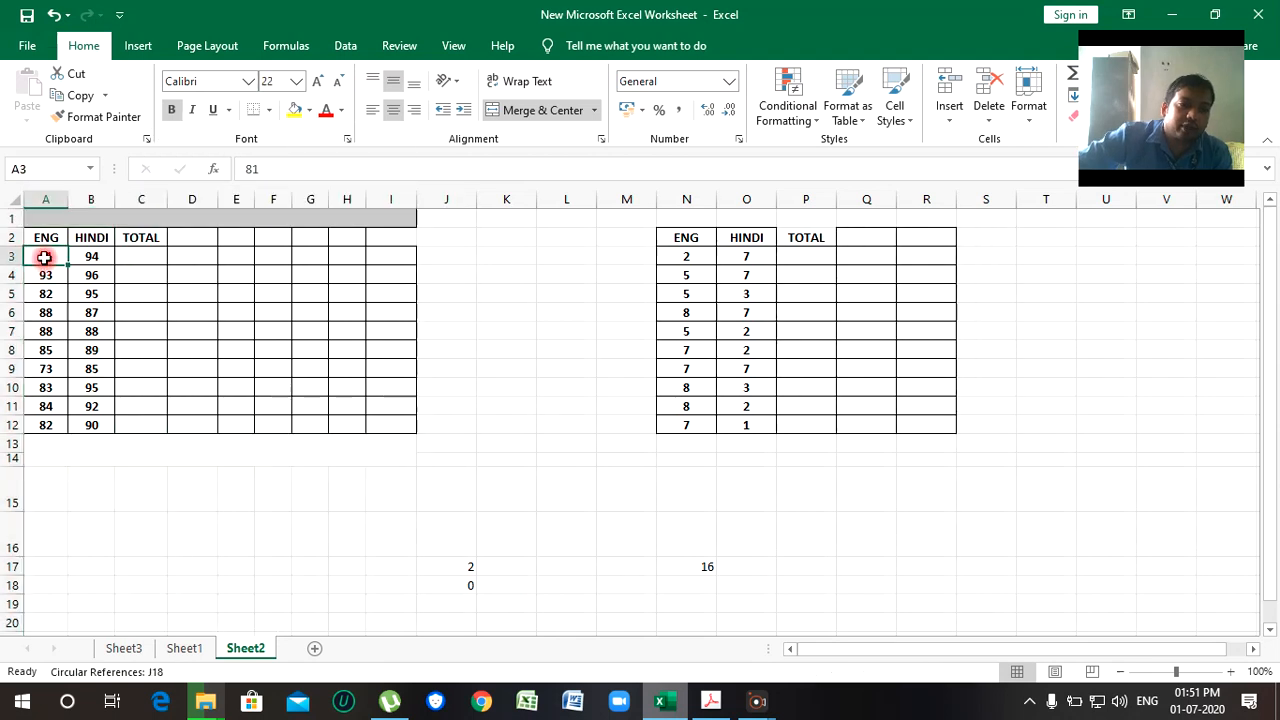
{"action": "left_click", "coordinate": [132, 263]}
{"action": "type", "text": "="}
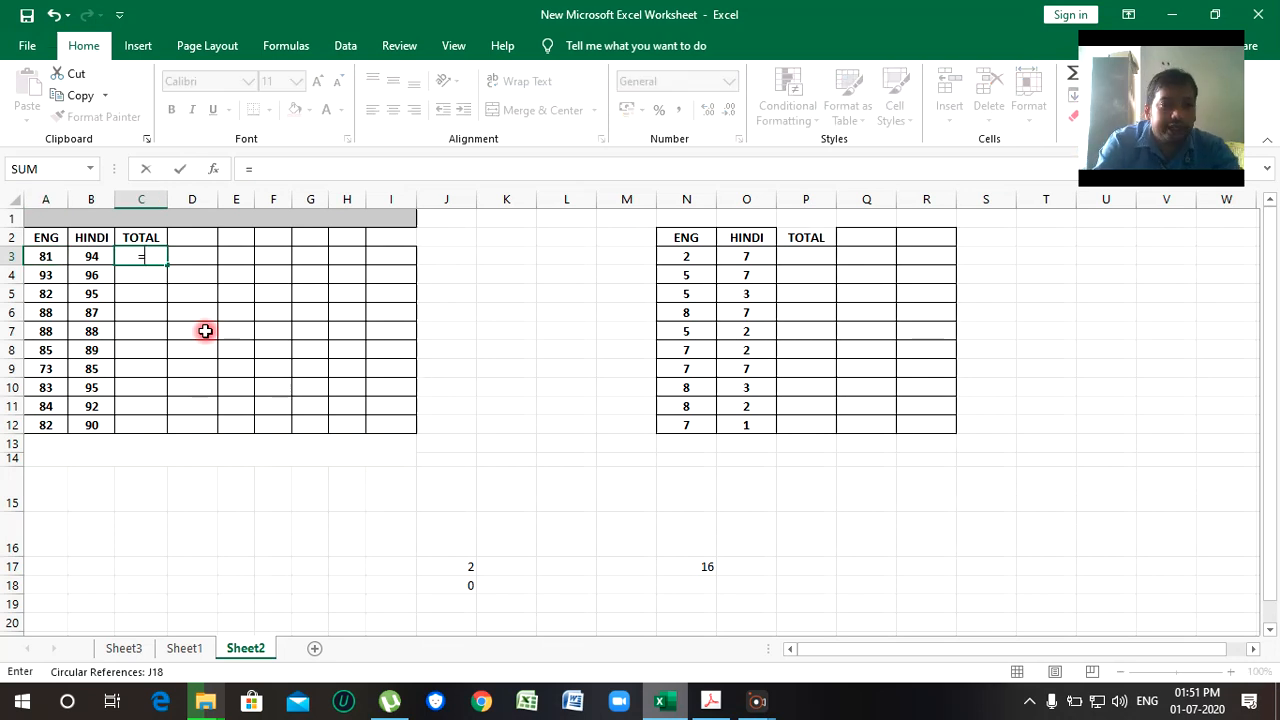
{"action": "type", "text": "A"}
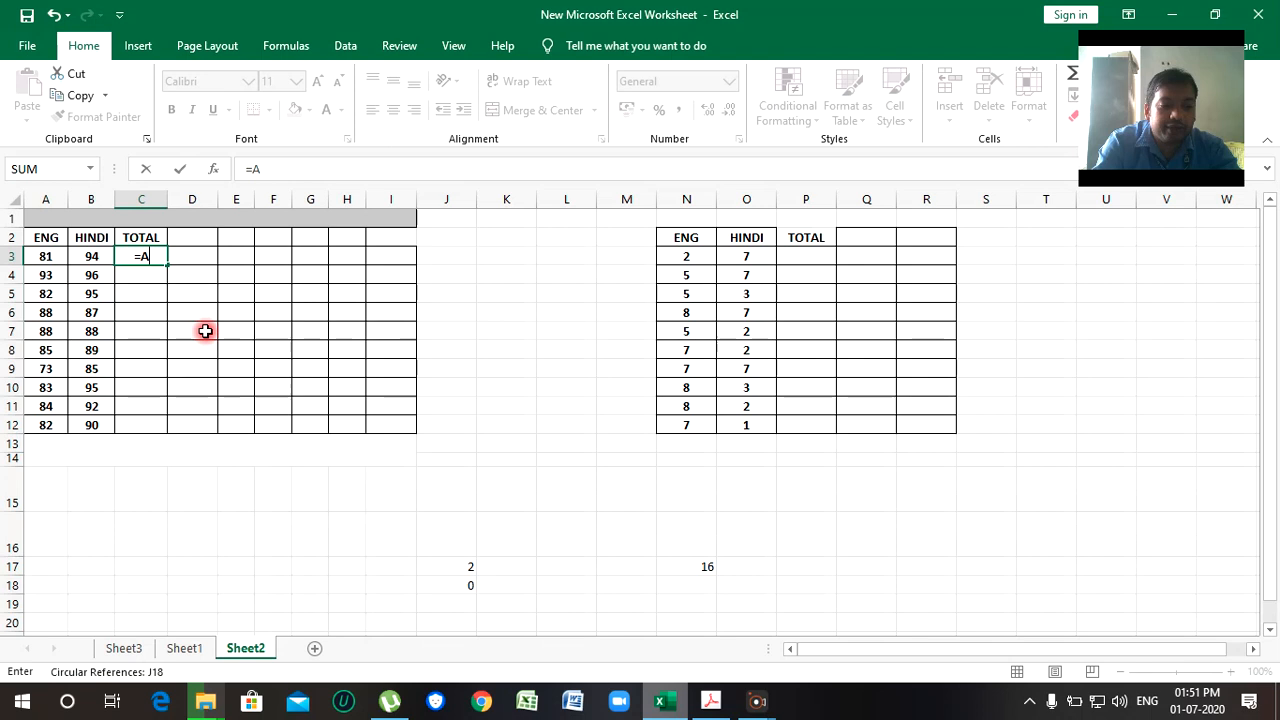
{"action": "type", "text": "3+"}
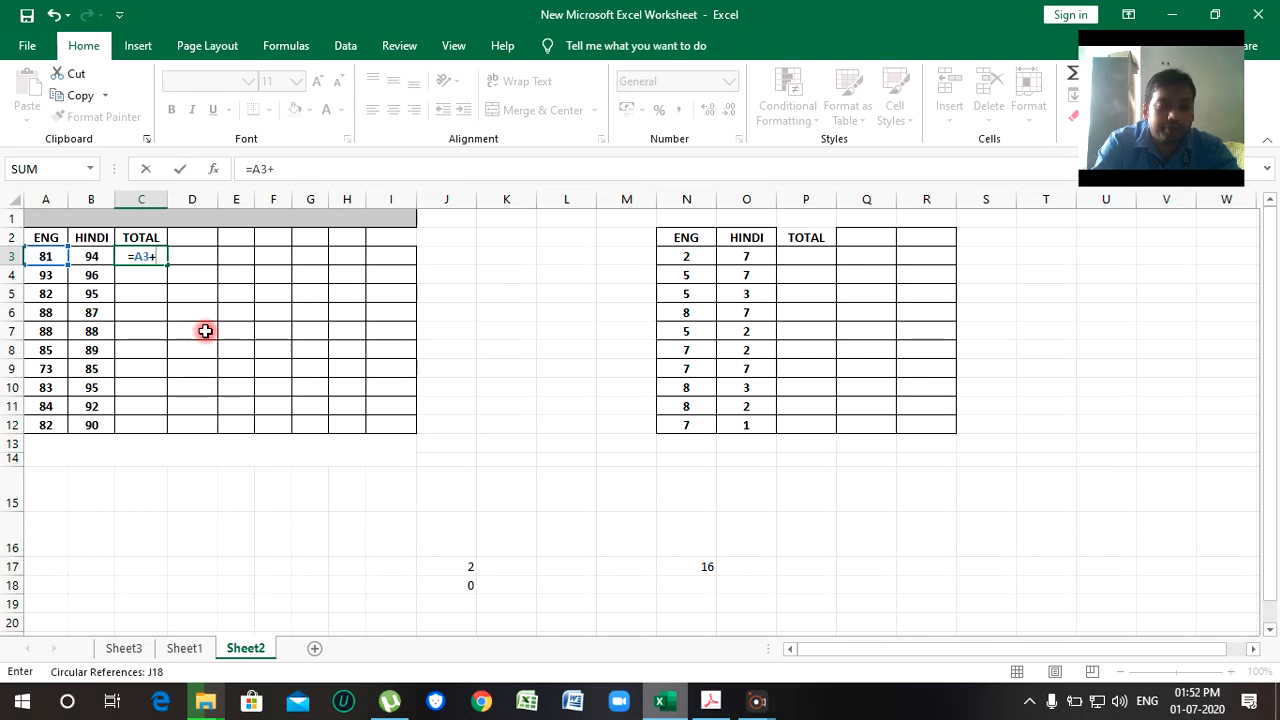
{"action": "type", "text": "B3"}
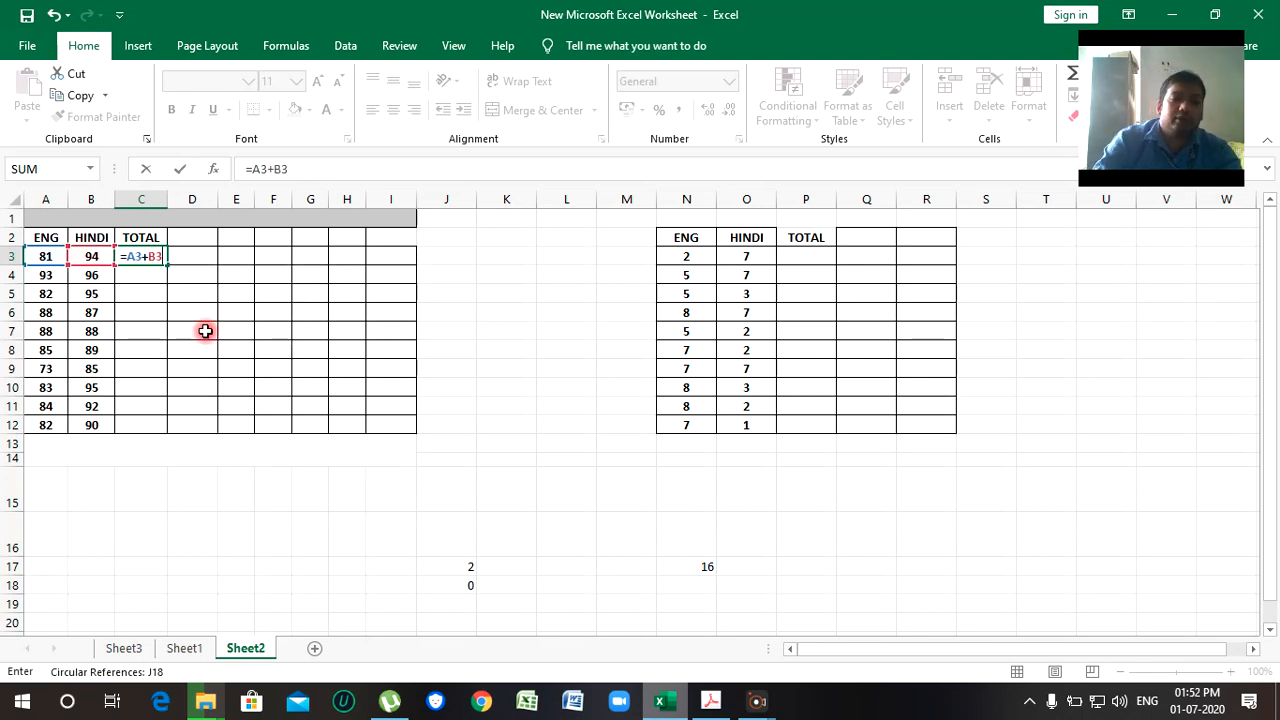
{"action": "key", "text": "Return"}
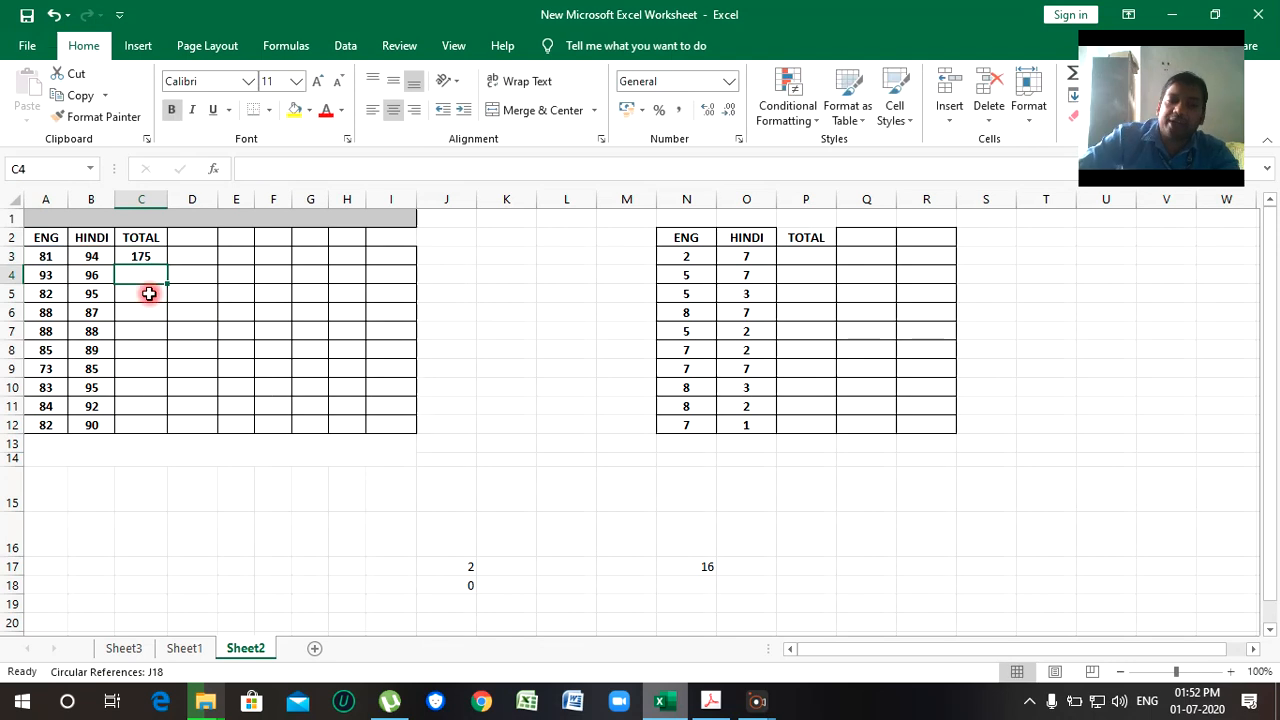
Fill the addition formula from C3 down the TOTAL column to C12.
{"action": "left_click", "coordinate": [148, 293]}
{"action": "left_click", "coordinate": [148, 254]}
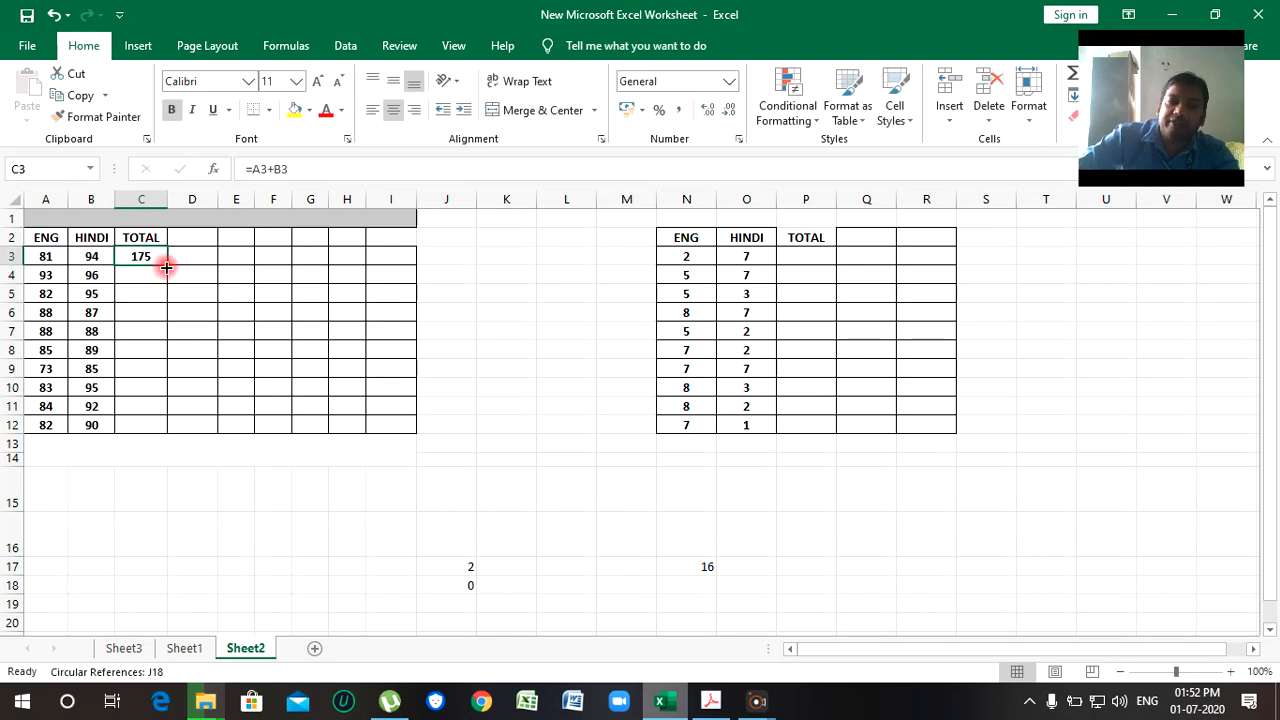
{"action": "double_click", "coordinate": [167, 265]}
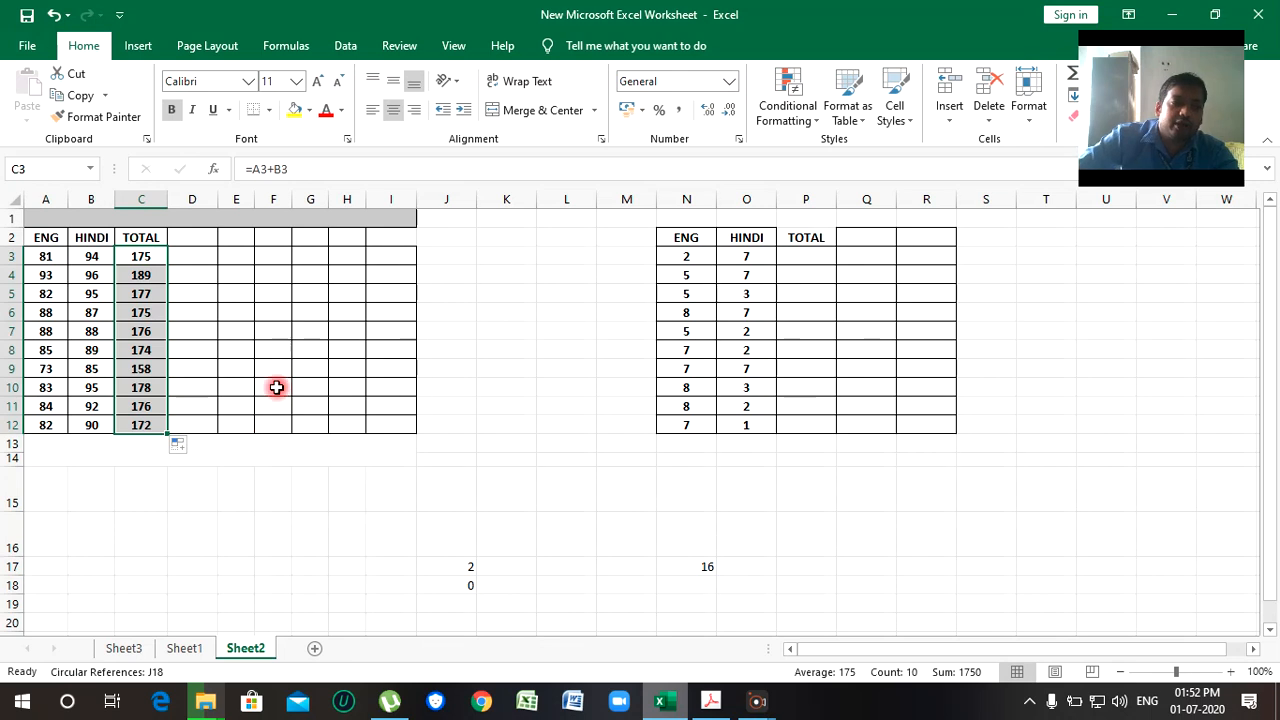
{"action": "left_click", "coordinate": [276, 387]}
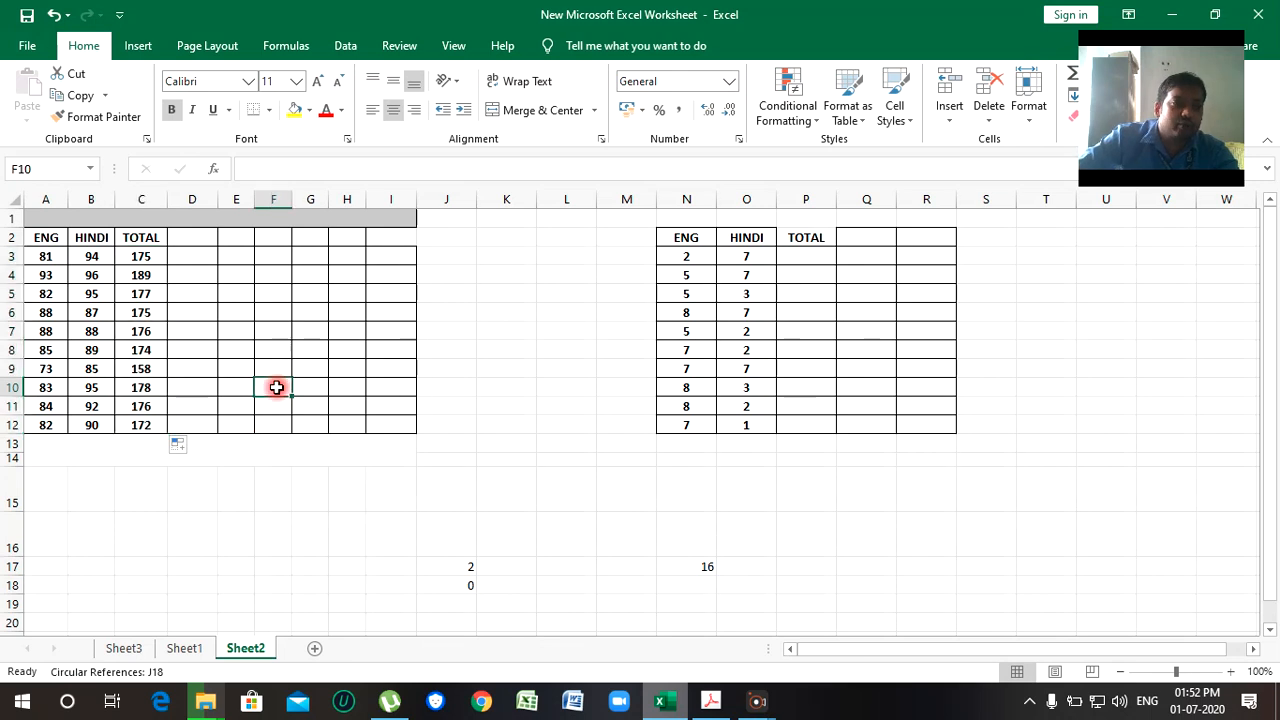
Copy the formula in C3 to P3, the first TOTAL cell of the second ENG and HINDI table.
{"action": "left_click", "coordinate": [140, 257]}
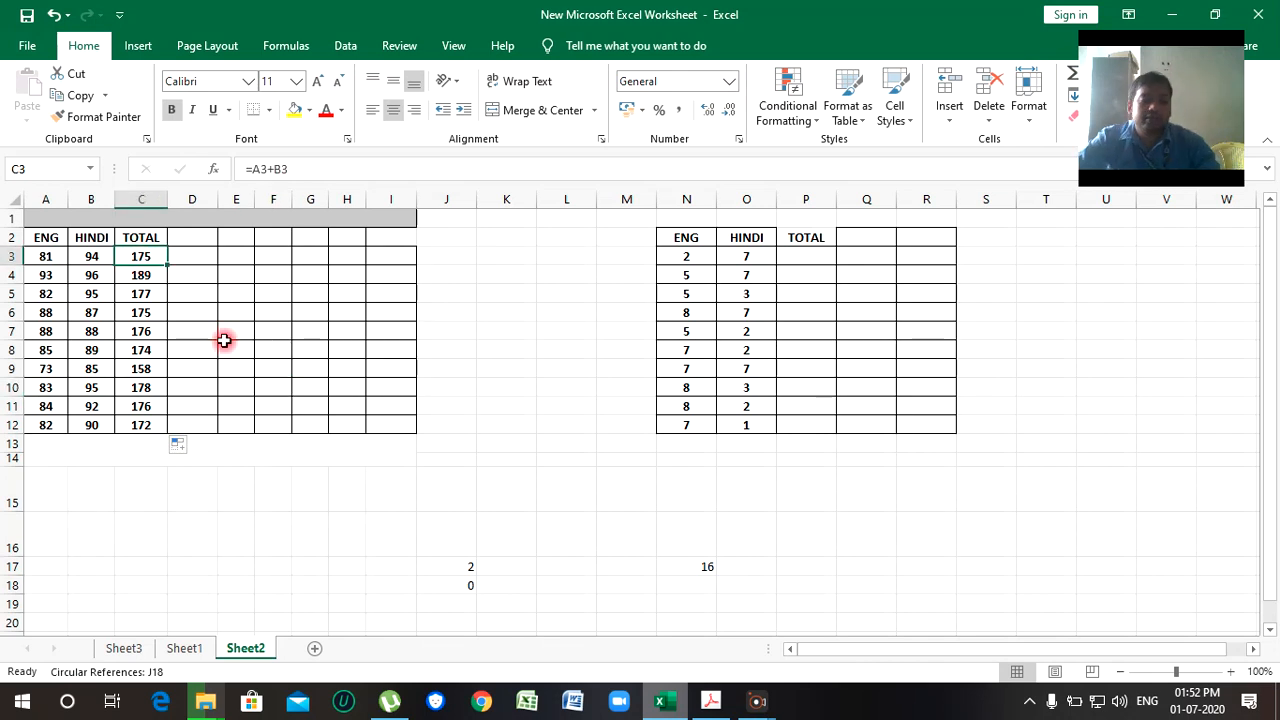
{"action": "key", "text": "ctrl+c"}
{"action": "left_click", "coordinate": [805, 258]}
{"action": "key", "text": "ctrl+v"}
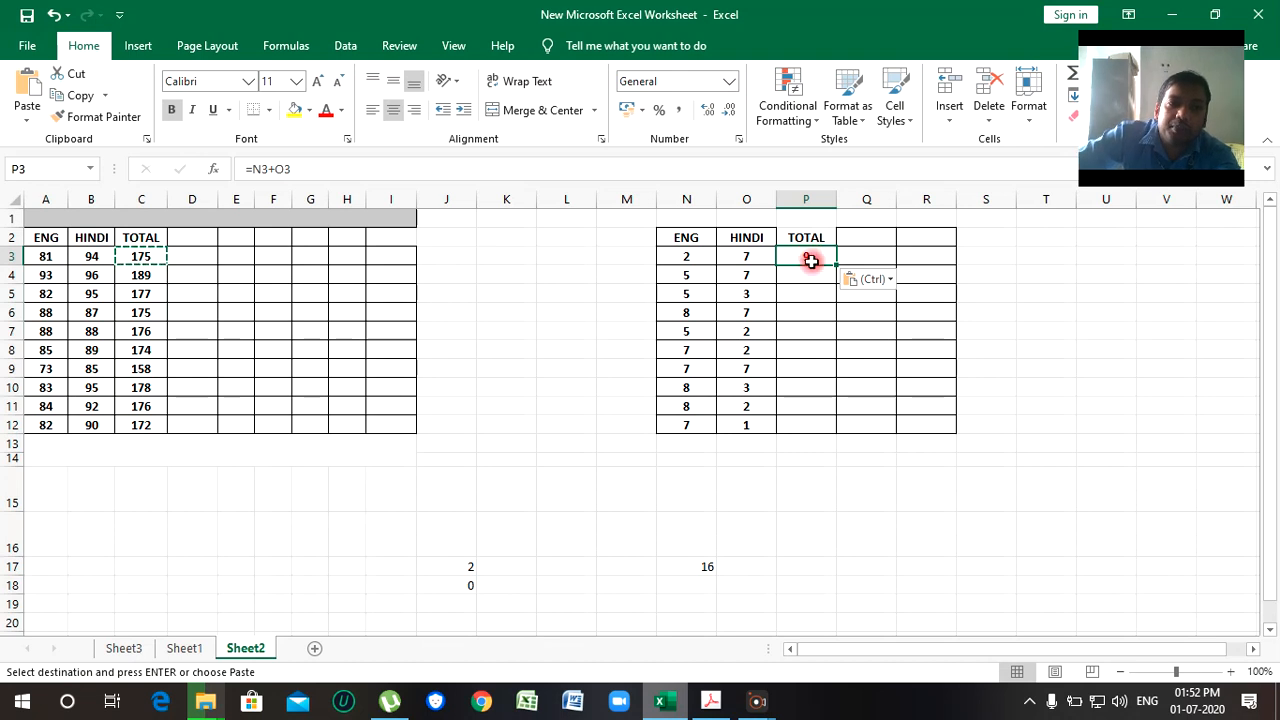
{"action": "key", "text": "Down"}
{"action": "key", "text": "Down"}
{"action": "key", "text": "Down"}
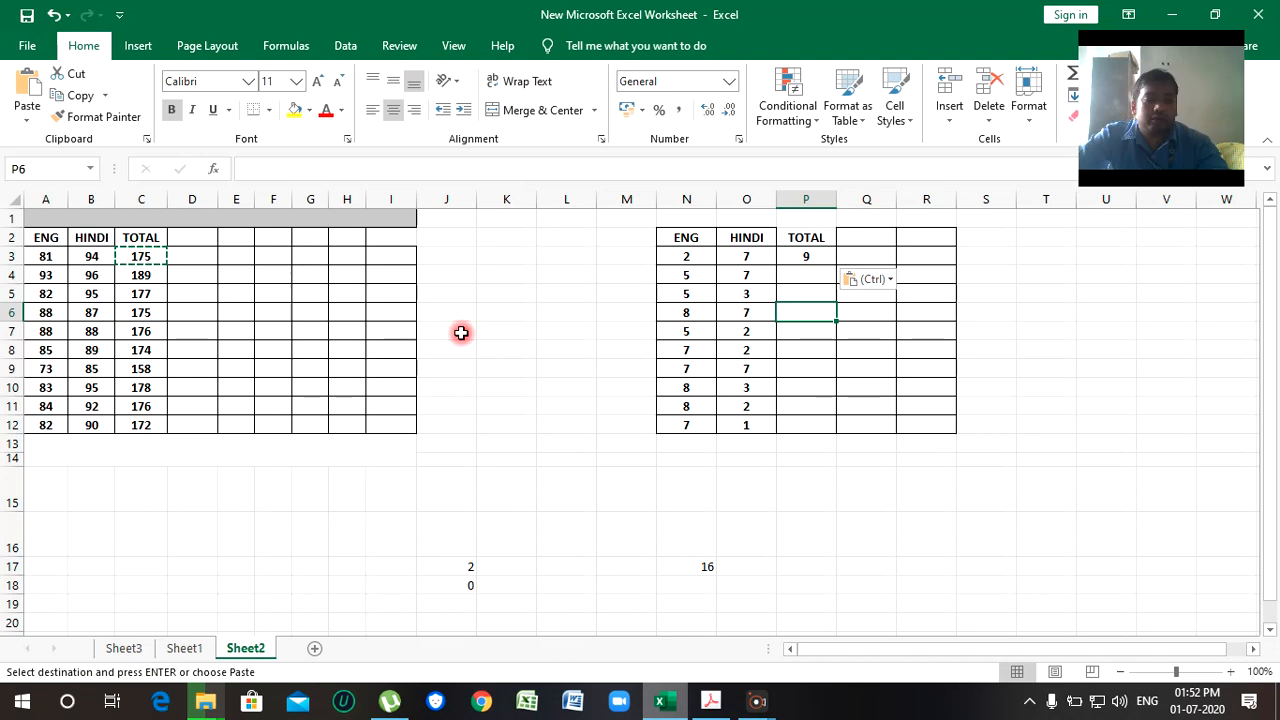
{"action": "key", "text": "Escape"}
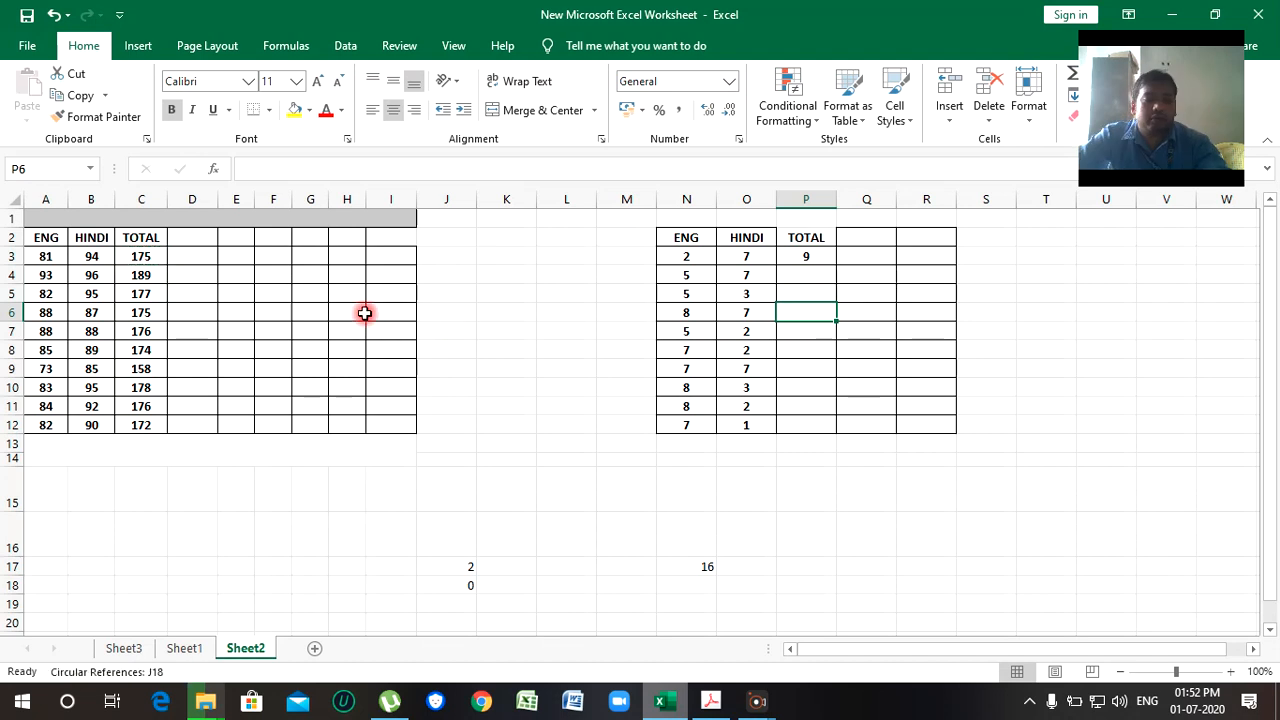
Compare the formulas in C3 and P3, and fill P3 down the second table's TOTAL column to P12.
{"action": "left_click", "coordinate": [140, 257]}
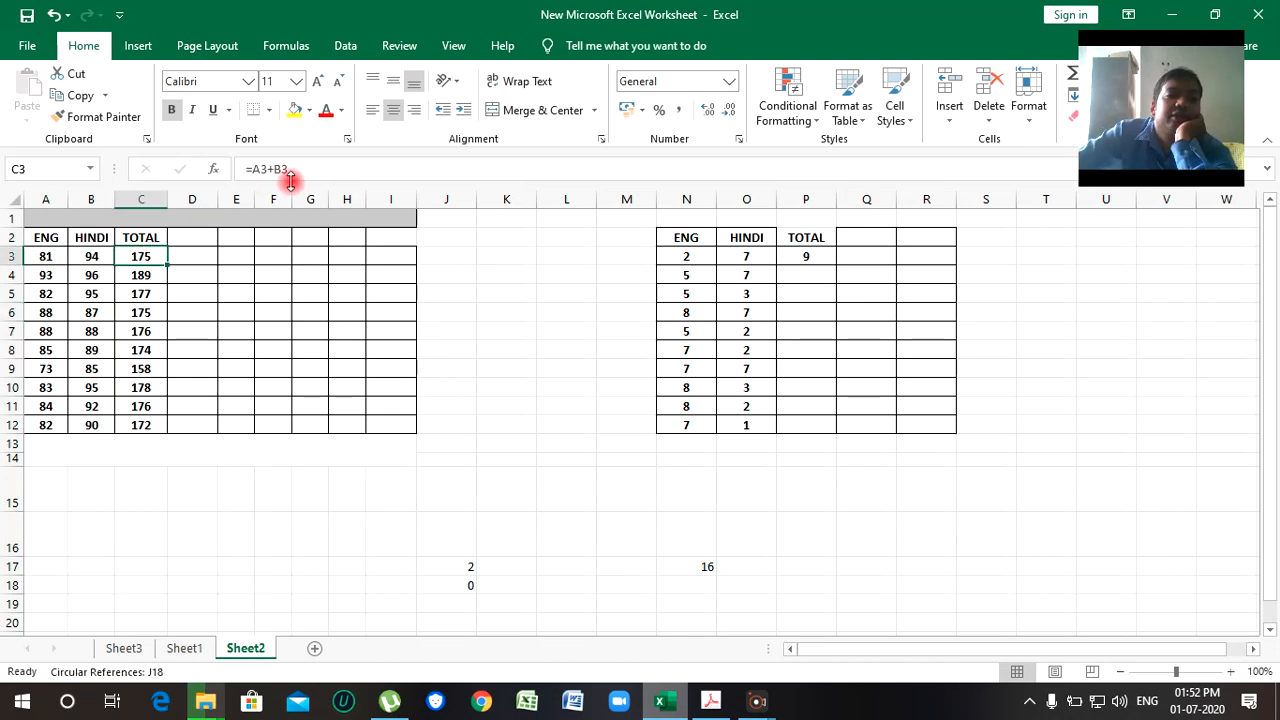
{"action": "left_click", "coordinate": [816, 261]}
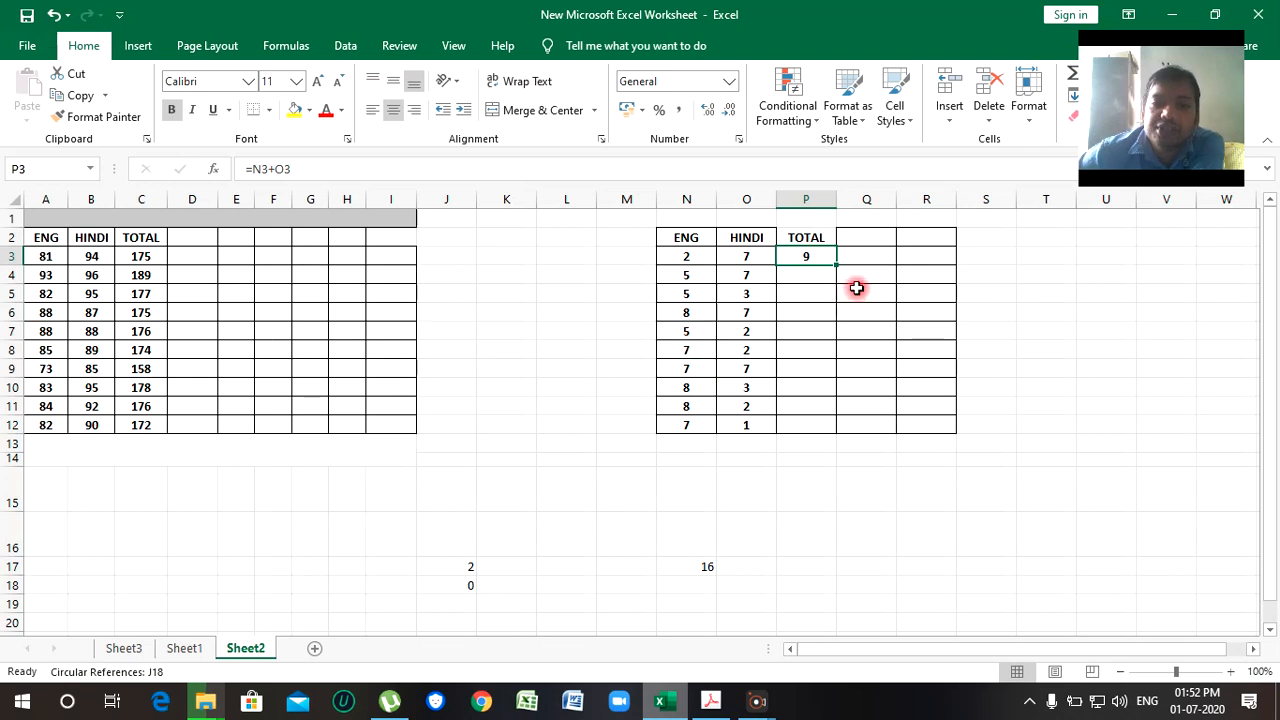
{"action": "left_click_drag", "start_coordinate": [836, 264], "coordinate": [841, 437]}
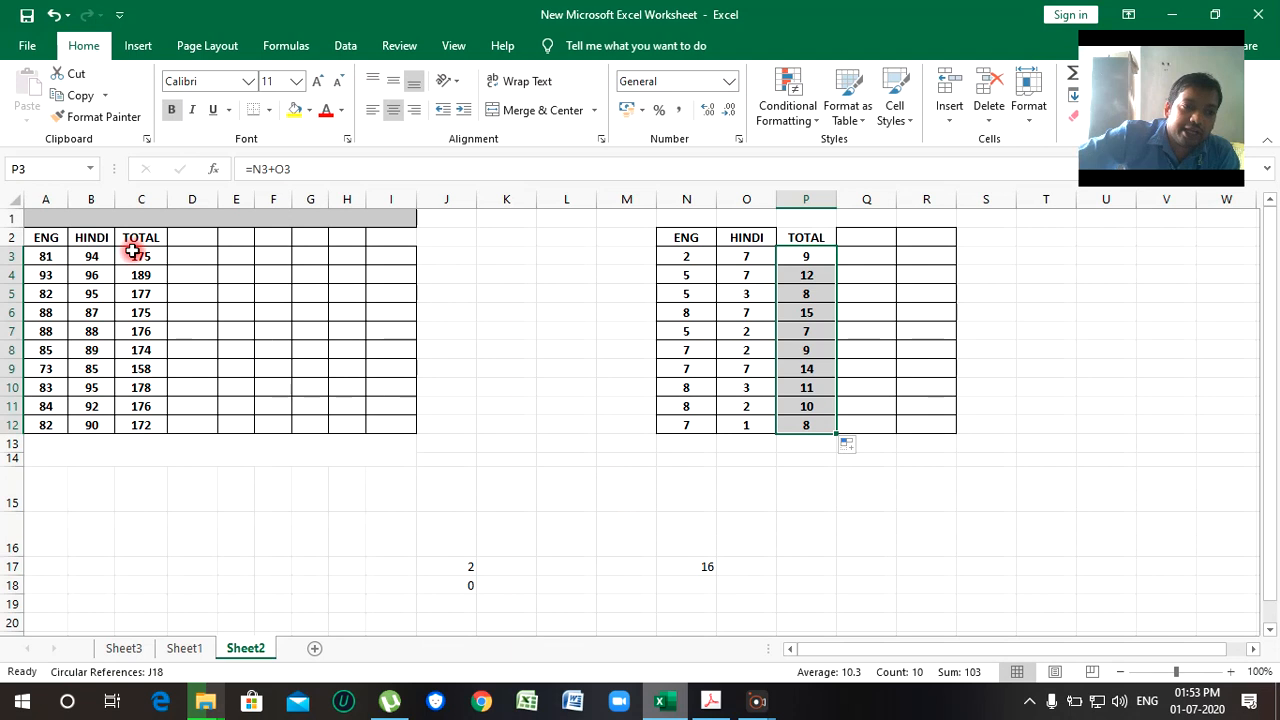
Clear the totals in C3:C12 and P3:P12 of both tables, keeping the TOTAL headings.
{"action": "left_click_drag", "start_coordinate": [133, 256], "coordinate": [140, 425]}
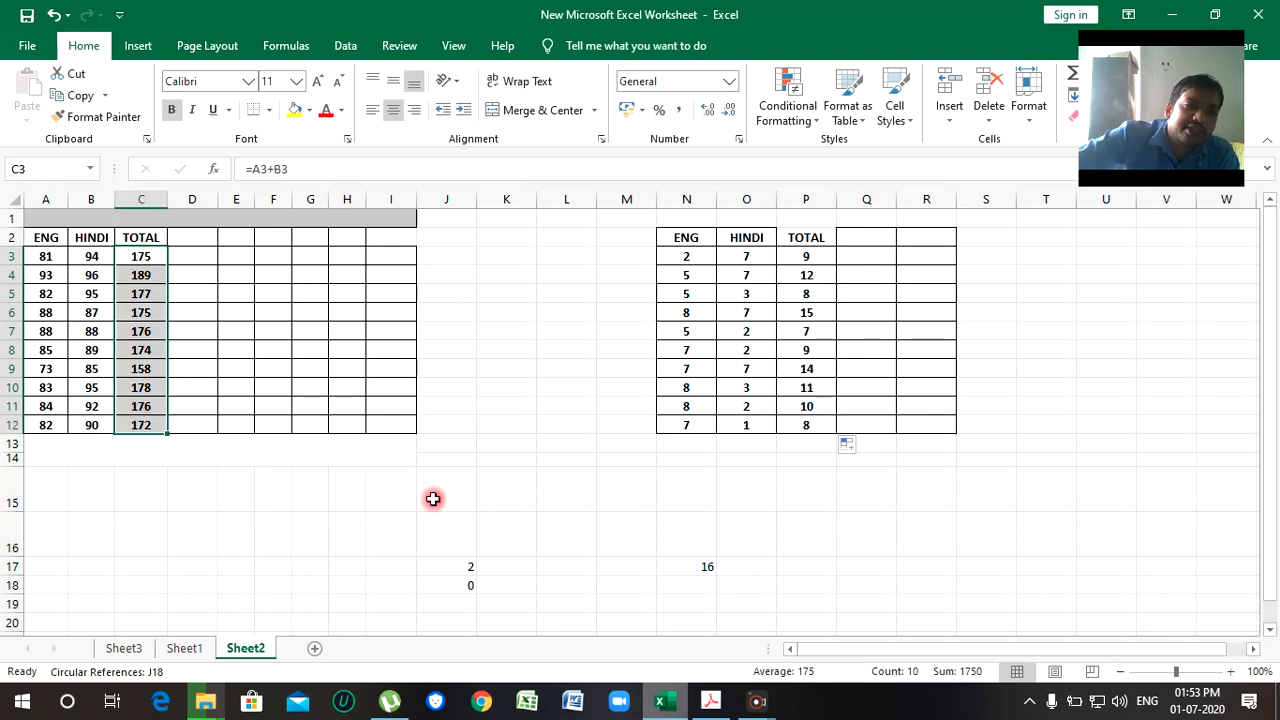
{"action": "key", "text": "Delete"}
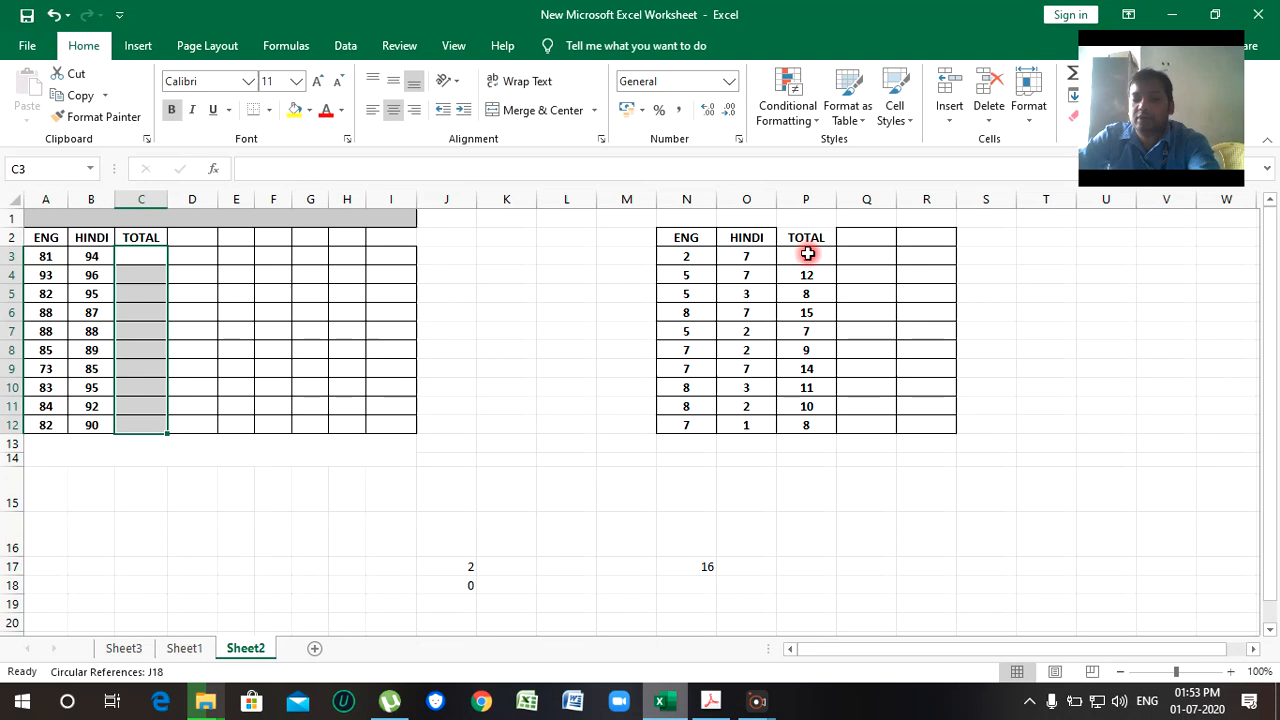
{"action": "left_click_drag", "start_coordinate": [808, 254], "coordinate": [823, 432]}
{"action": "key", "text": "Delete"}
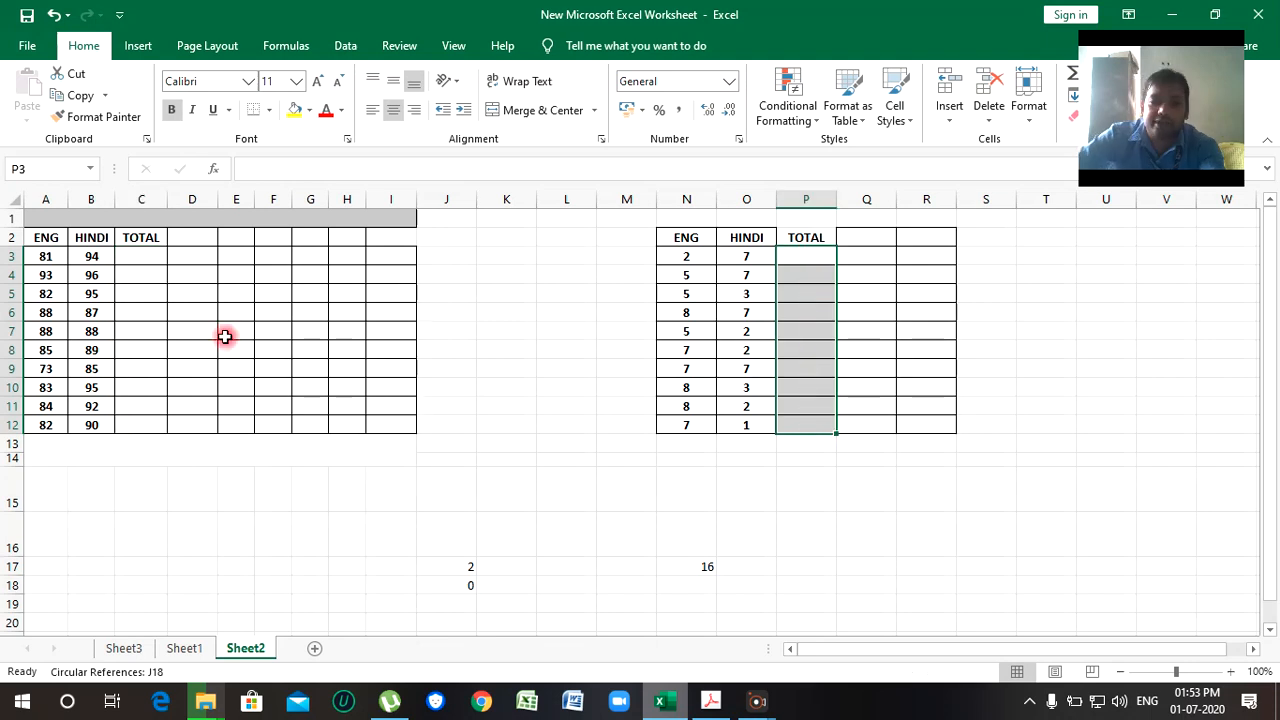
{"action": "left_click", "coordinate": [893, 342]}
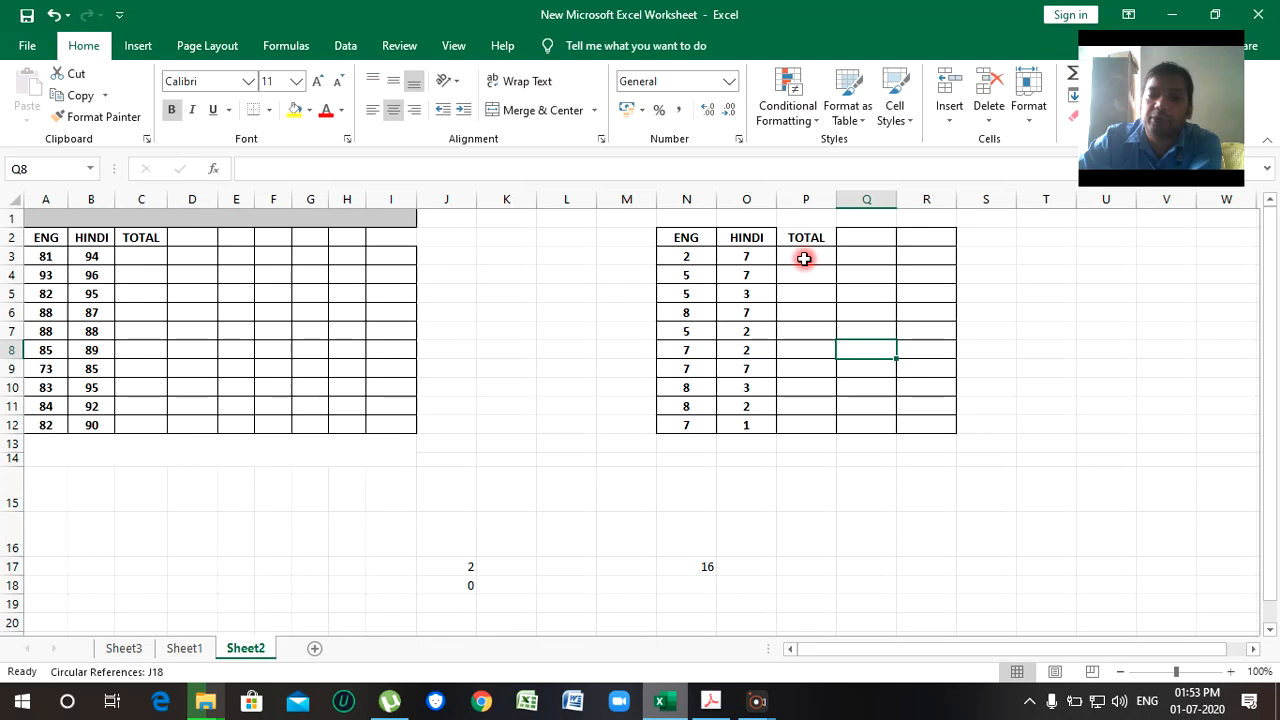
Enter the absolute-reference formula =$N$3+$O$3 in P3, the first TOTAL cell of the second table.
{"action": "left_click", "coordinate": [804, 258]}
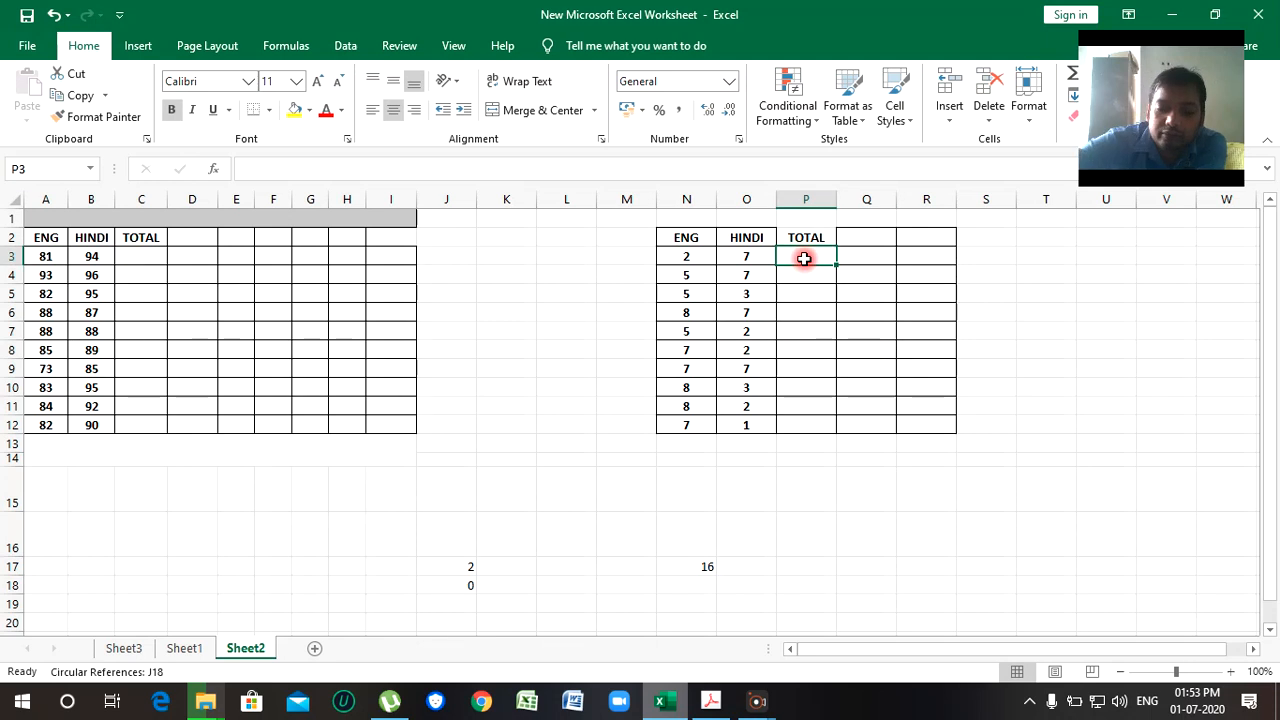
{"action": "type", "text": "="}
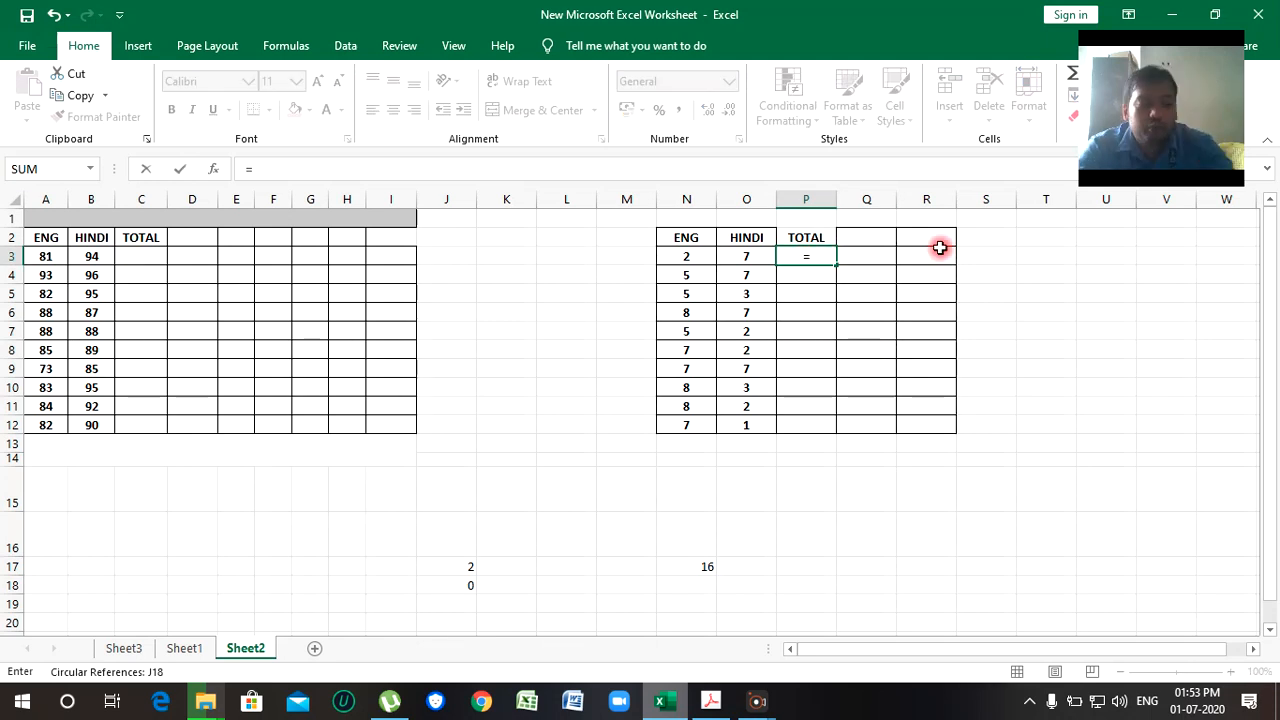
{"action": "type", "text": "$"}
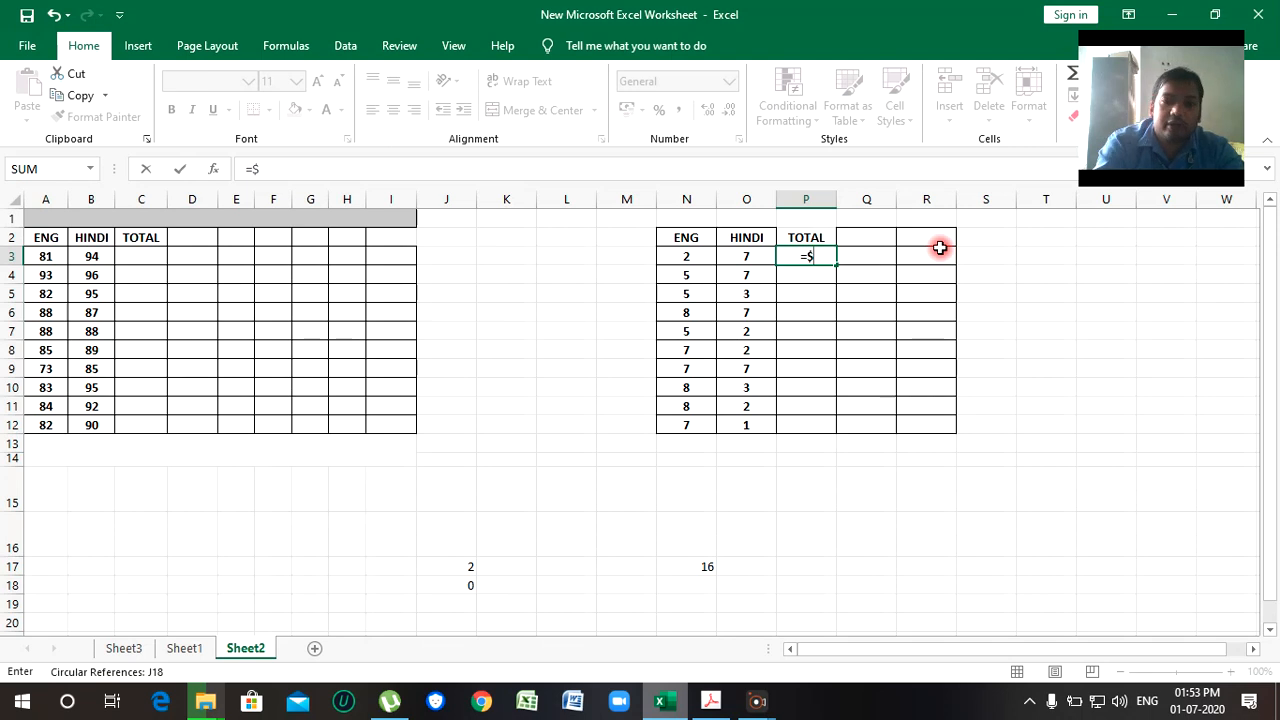
{"action": "type", "text": "N3"}
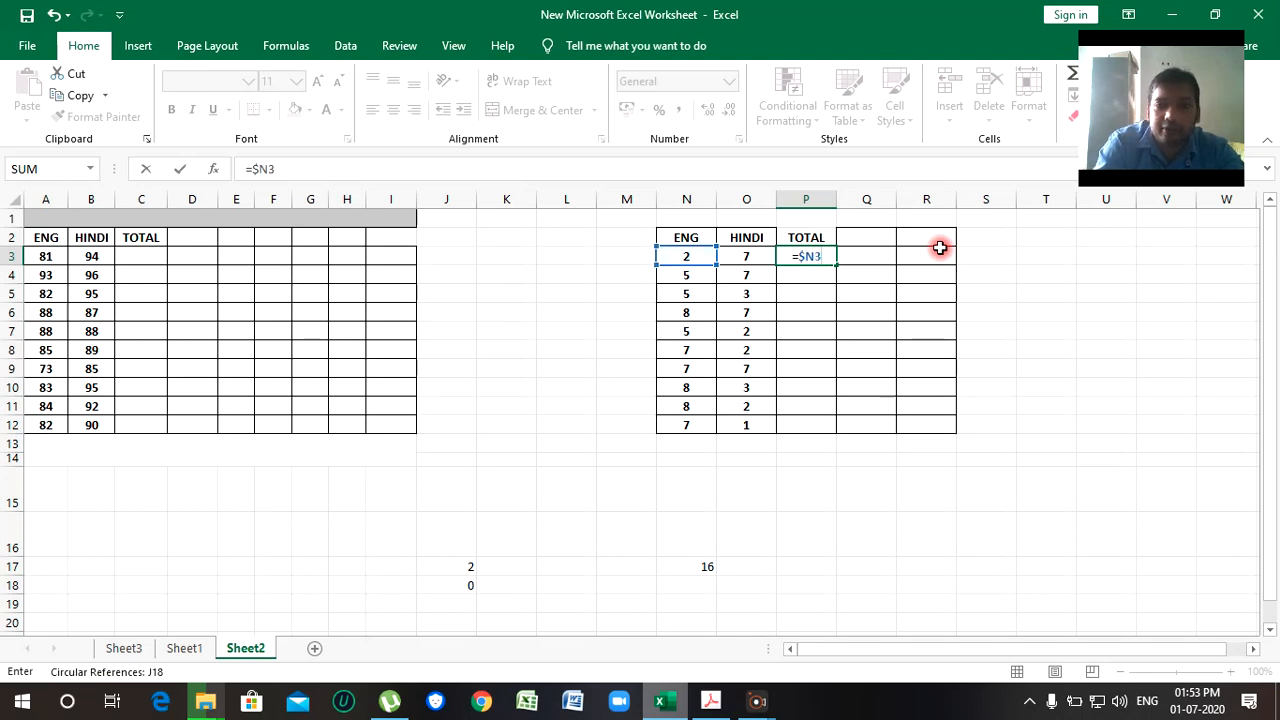
{"action": "key", "text": "BackSpace"}
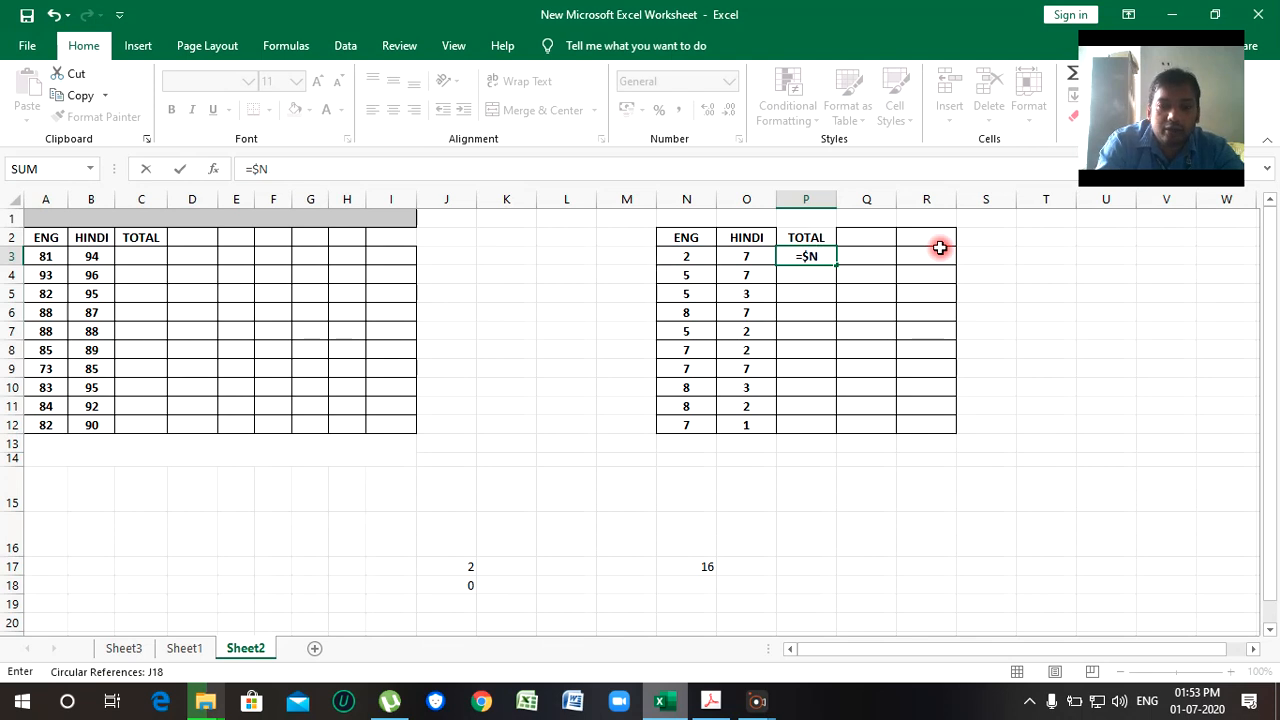
{"action": "type", "text": "$"}
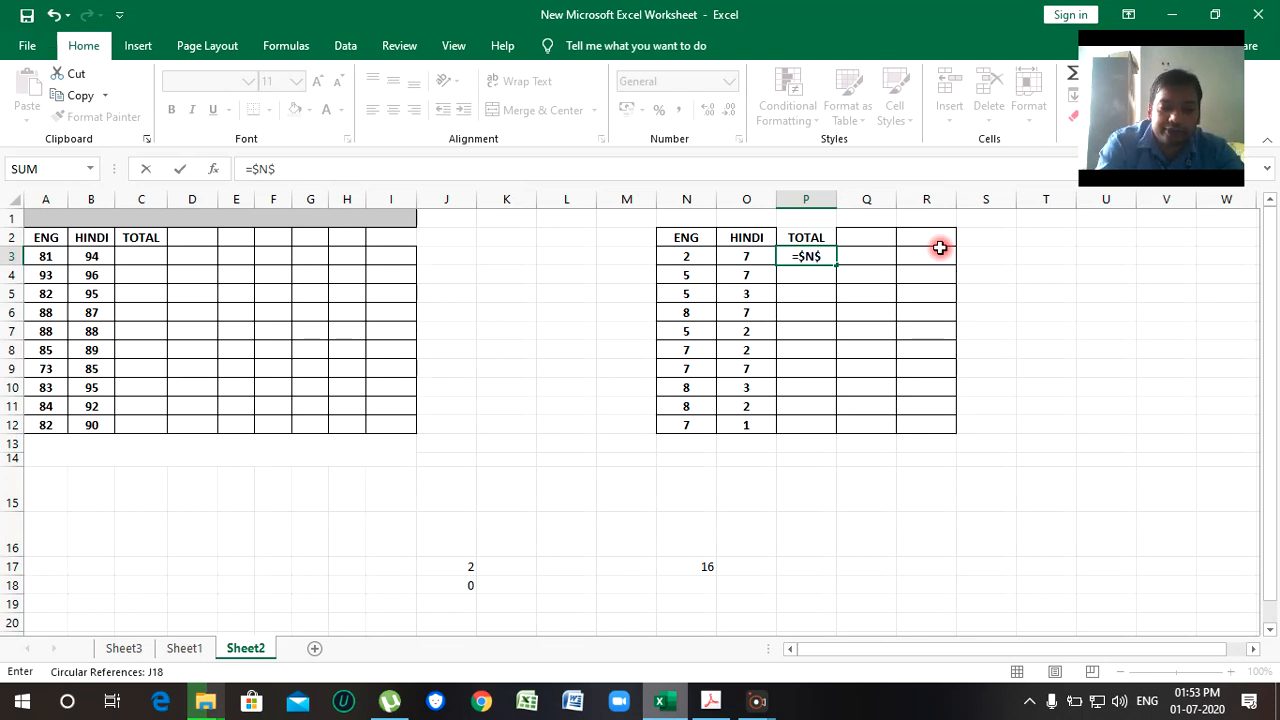
{"action": "type", "text": "3+"}
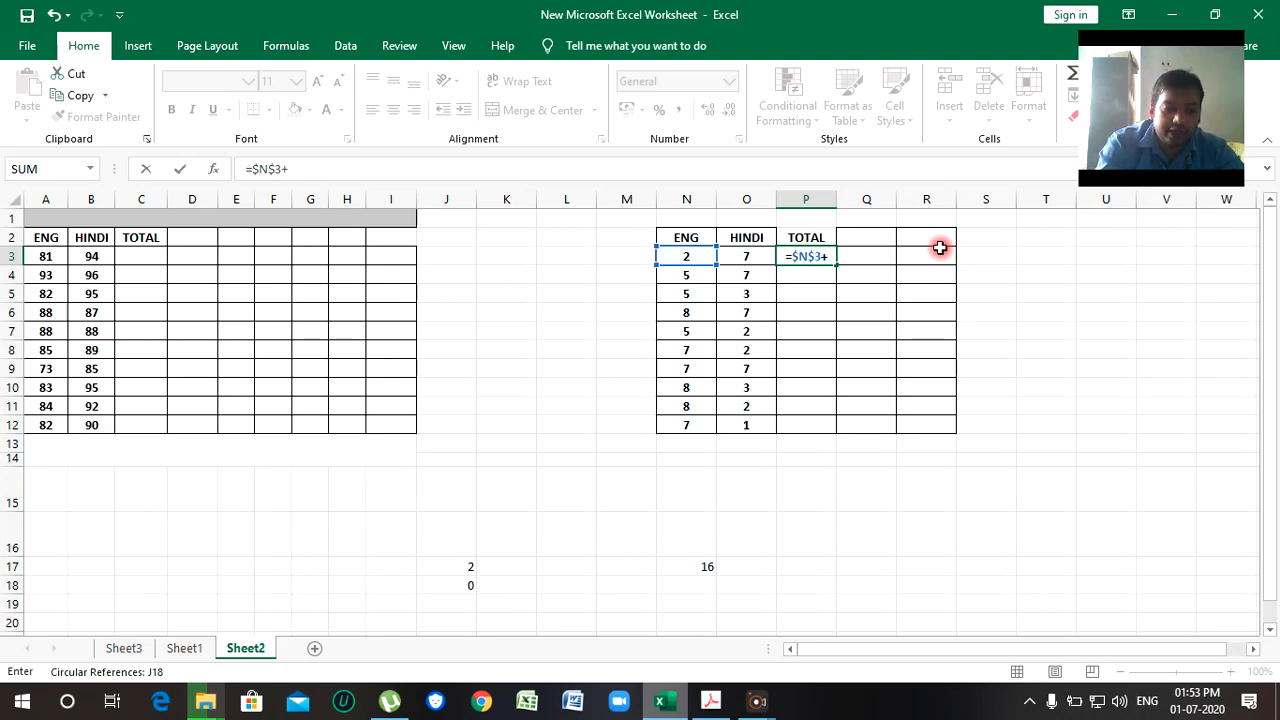
{"action": "type", "text": "$"}
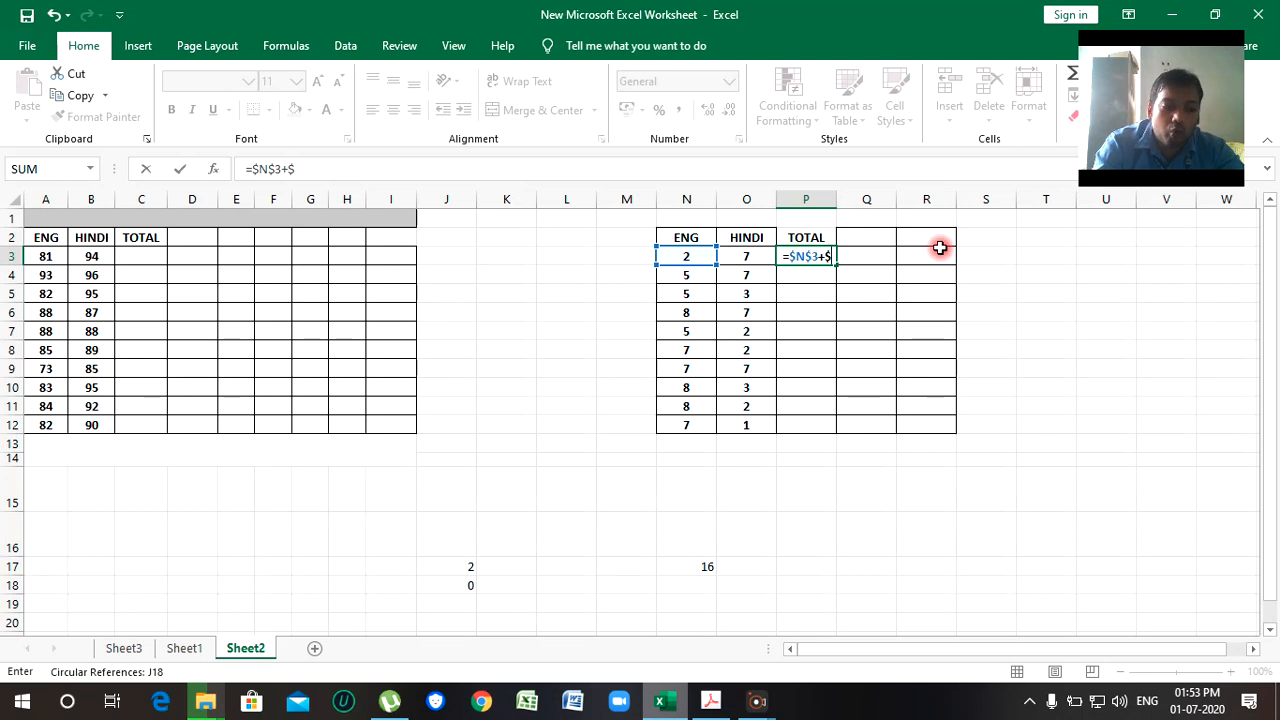
{"action": "type", "text": "O"}
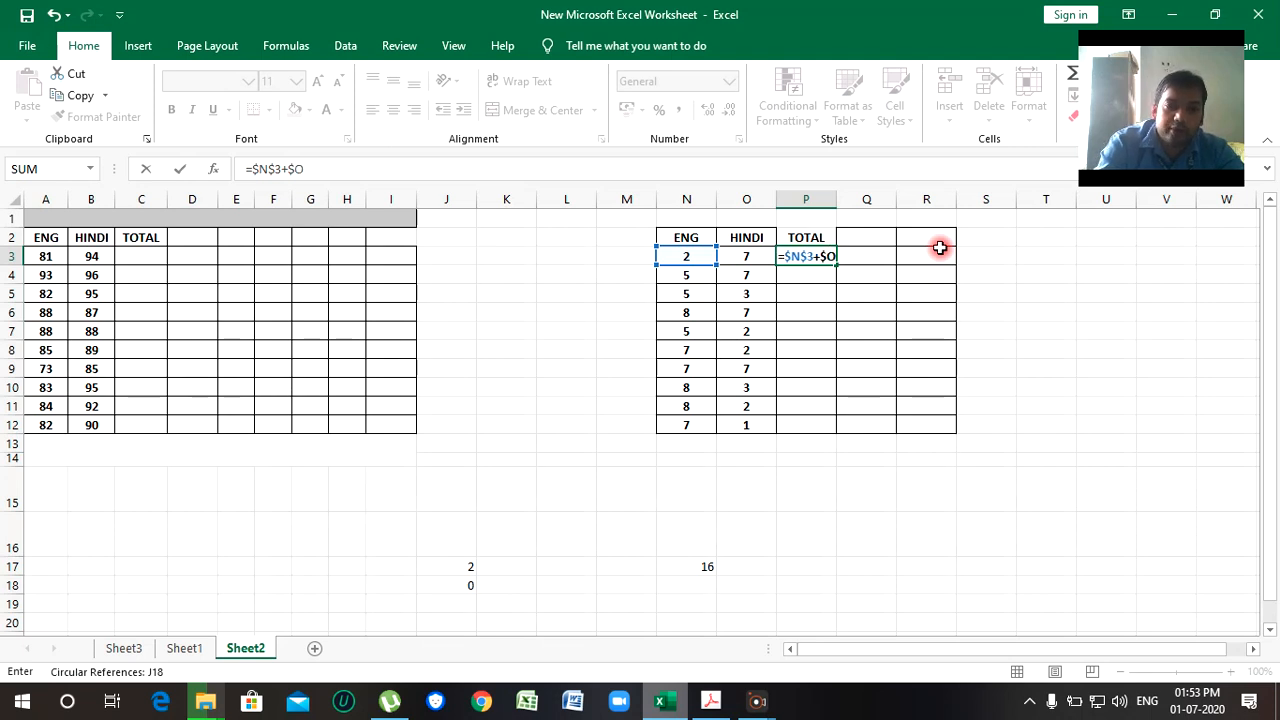
{"action": "type", "text": "$"}
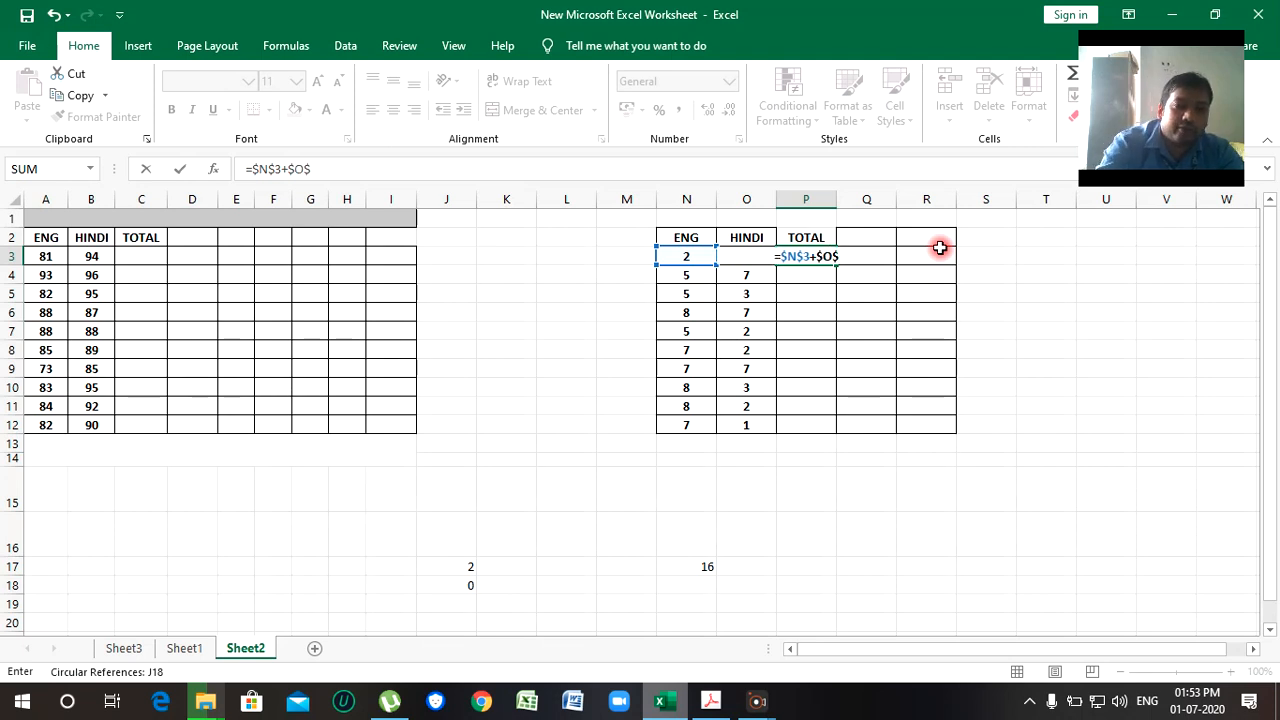
{"action": "type", "text": "3"}
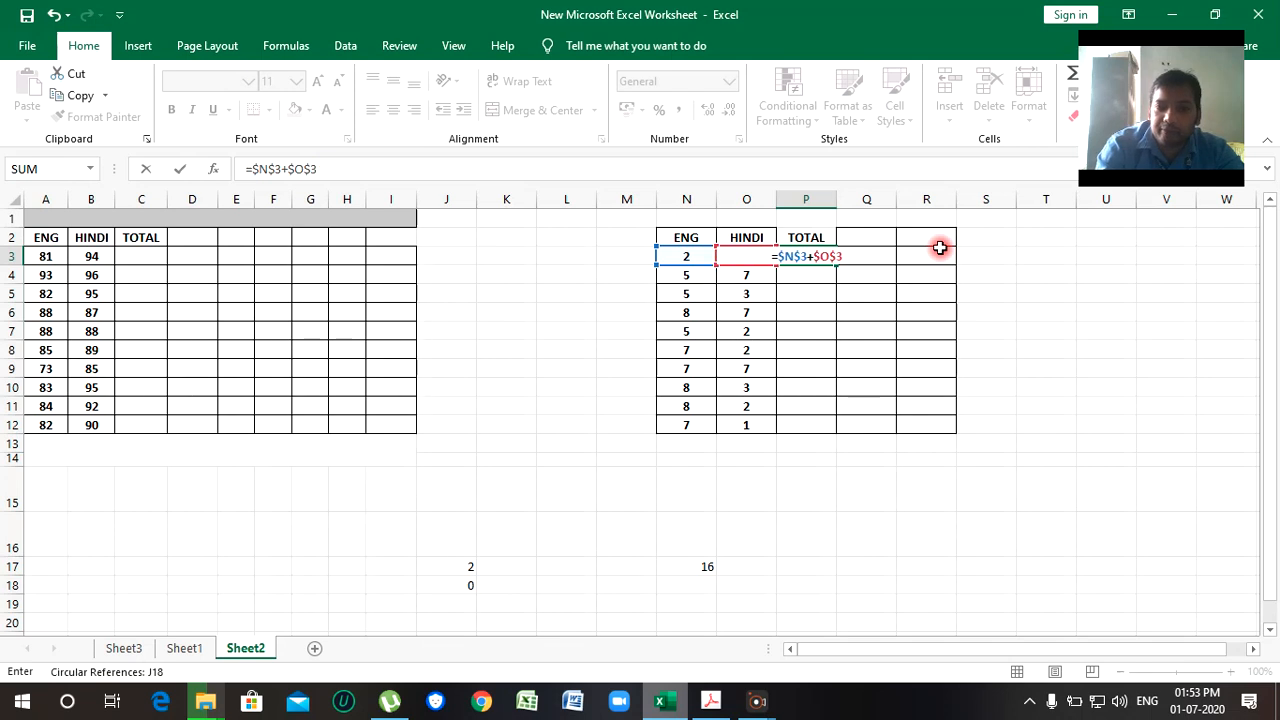
{"action": "key", "text": "Return"}
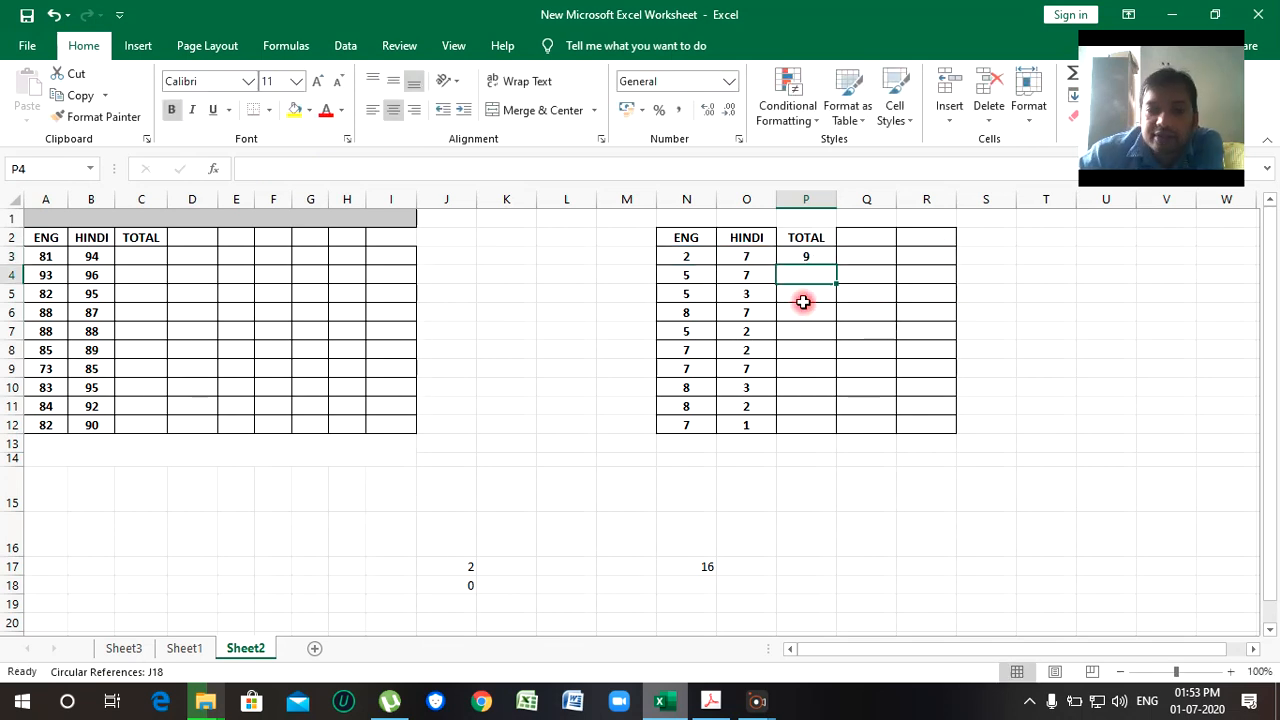
Fill the absolute-reference formula from P3 down the TOTAL column to P12.
{"action": "left_click", "coordinate": [814, 258]}
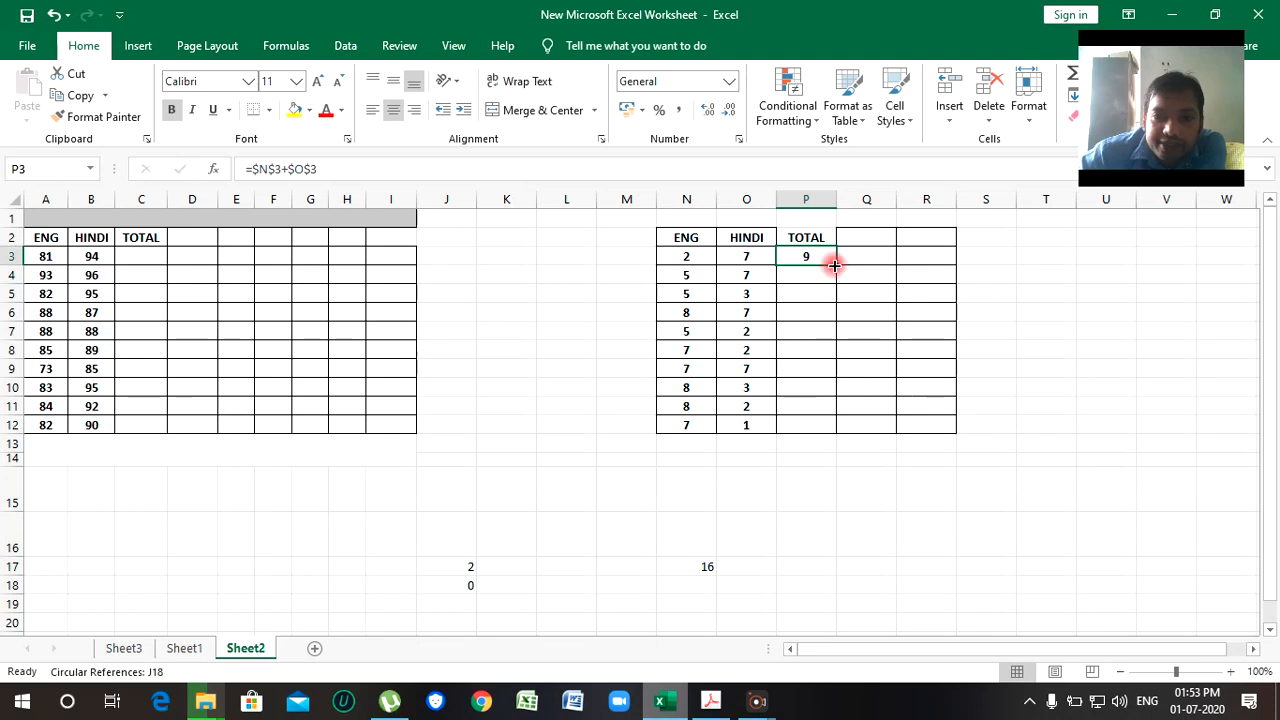
{"action": "left_click_drag", "start_coordinate": [835, 263], "coordinate": [846, 428]}
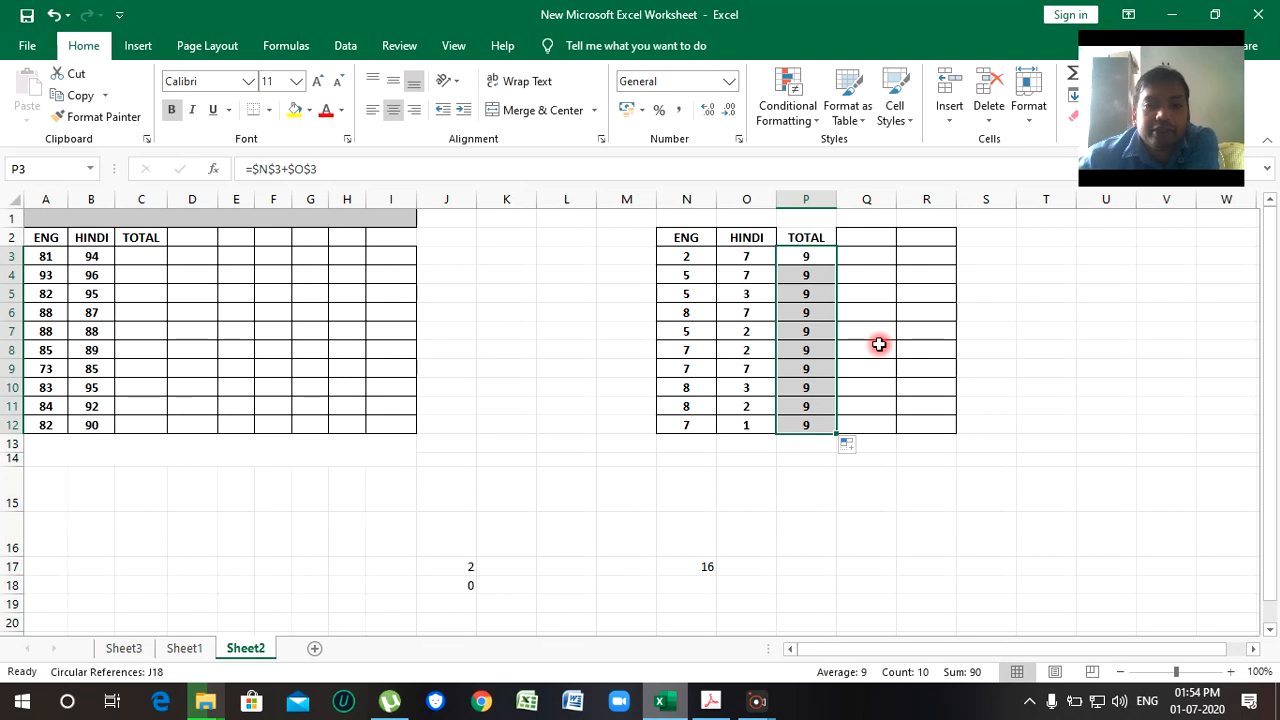
Examine the formula in each TOTAL cell from P3 to P12 to check how its absolute references were filled.
{"action": "left_click", "coordinate": [806, 295]}
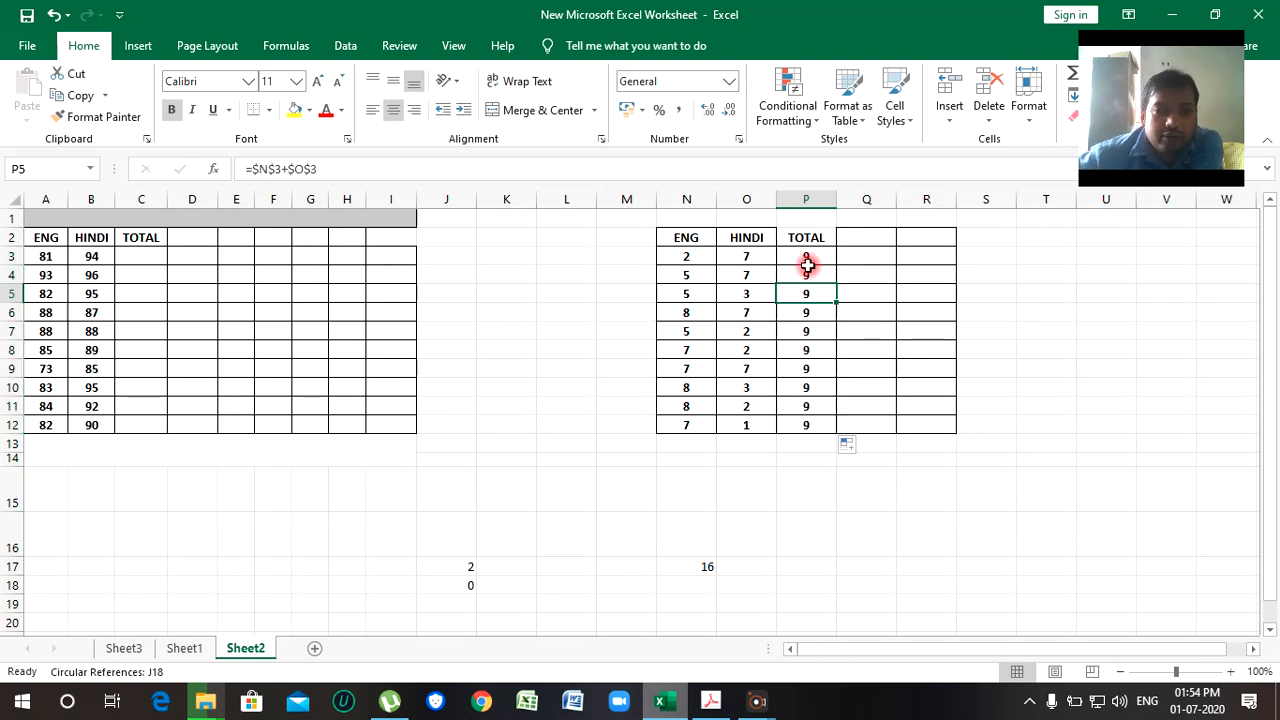
{"action": "left_click", "coordinate": [808, 275]}
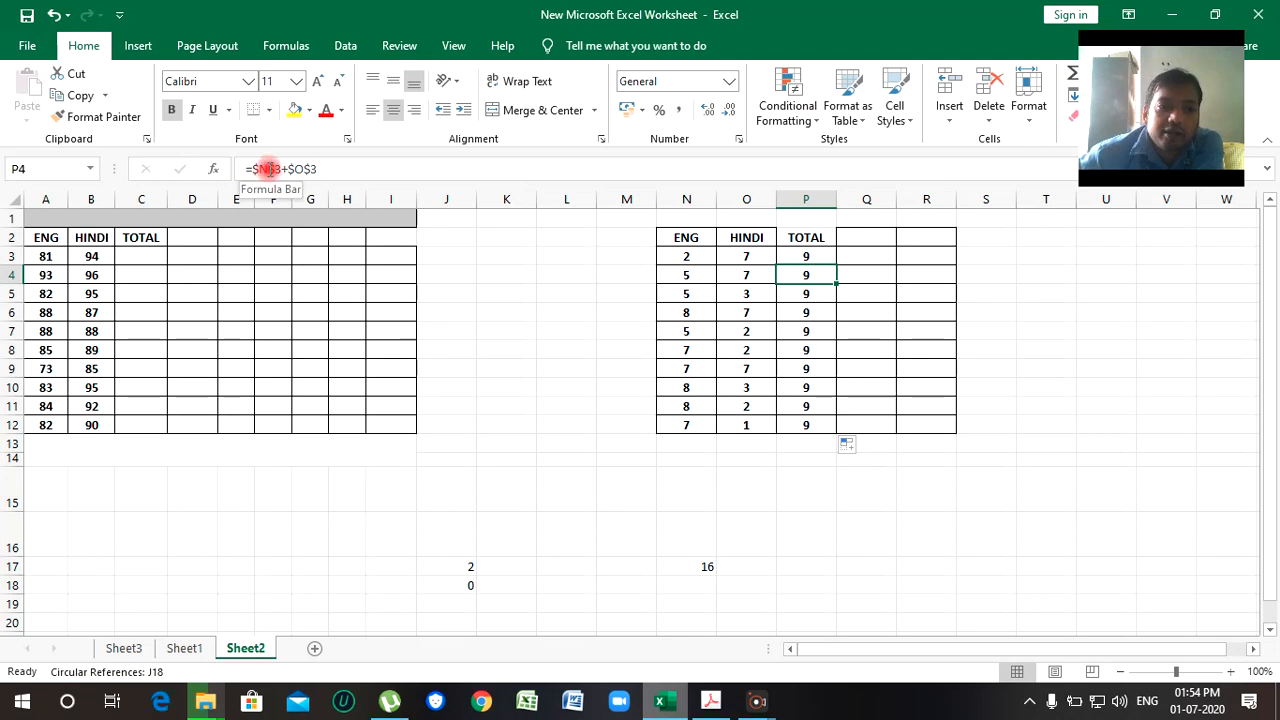
{"action": "left_click", "coordinate": [812, 260]}
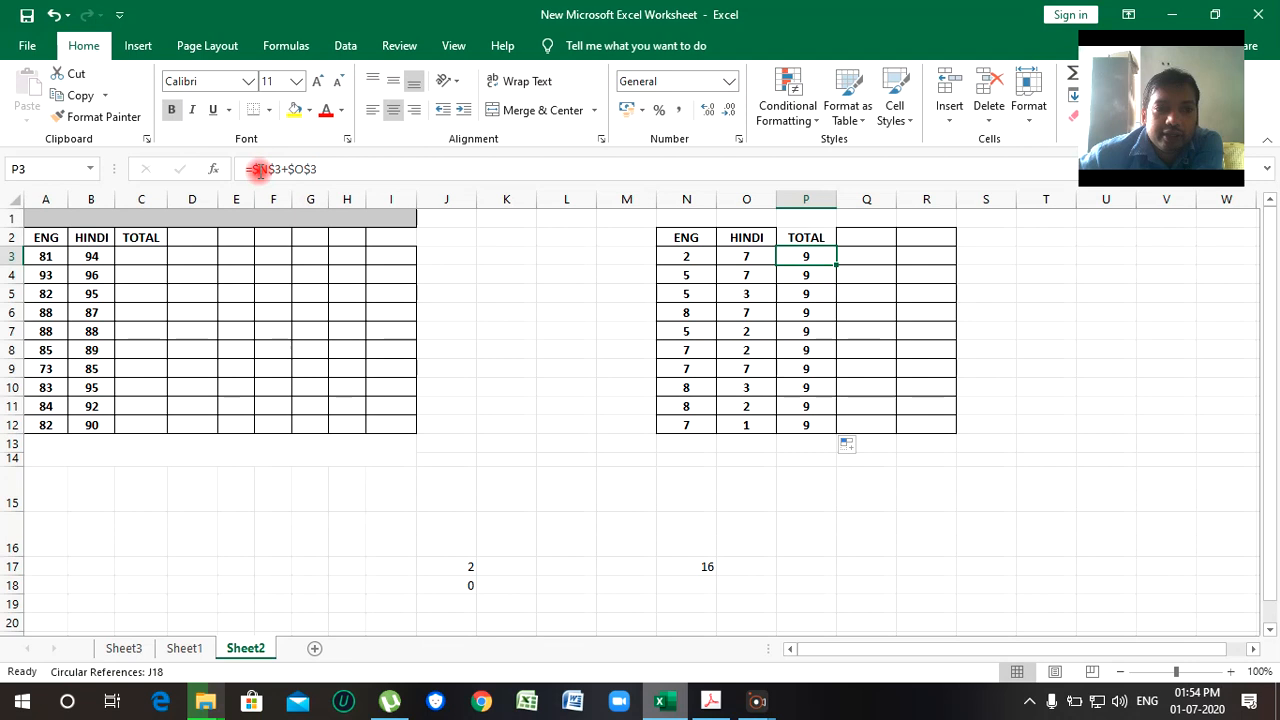
{"action": "left_click", "coordinate": [813, 275]}
{"action": "left_click", "coordinate": [814, 292]}
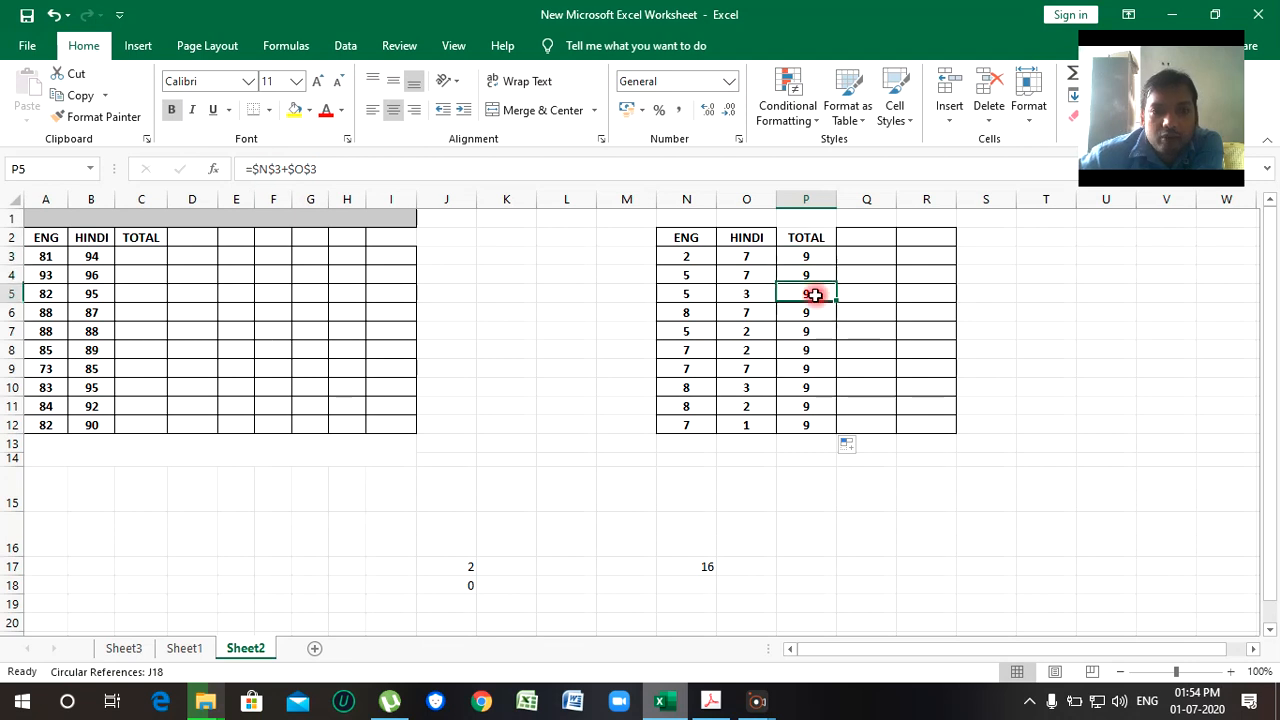
{"action": "left_click", "coordinate": [812, 316]}
{"action": "left_click", "coordinate": [812, 334]}
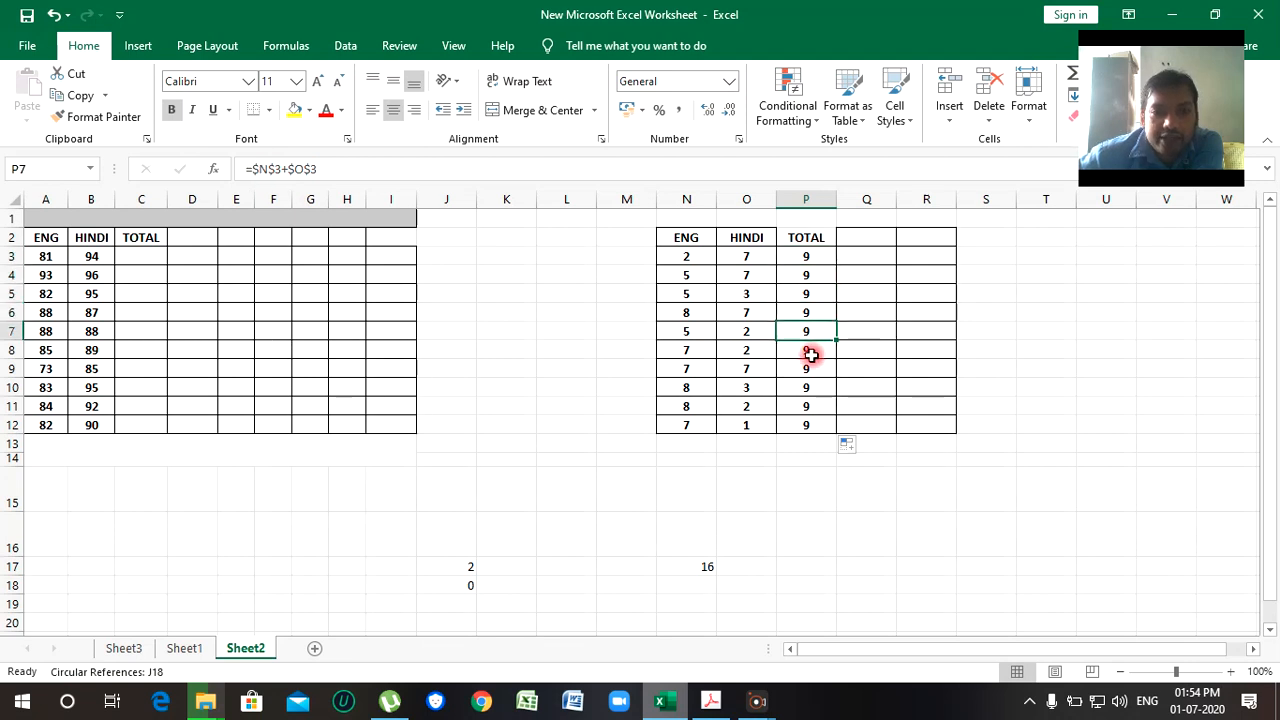
{"action": "left_click", "coordinate": [811, 355]}
{"action": "left_click", "coordinate": [811, 369]}
{"action": "left_click", "coordinate": [822, 392]}
{"action": "left_click", "coordinate": [818, 409]}
{"action": "left_click", "coordinate": [820, 428]}
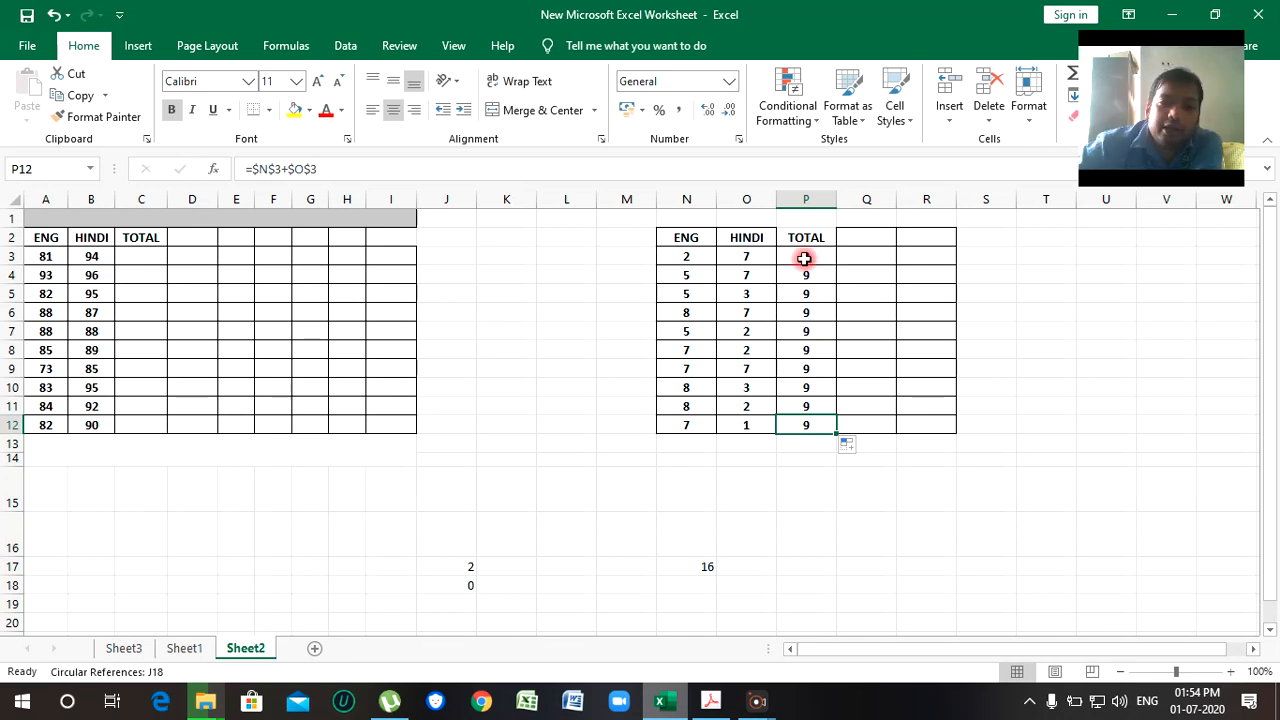
Clear the totals in P3:P12 and enter the mixed-reference formula =$N3+O$3 in P3.
{"action": "left_click_drag", "start_coordinate": [804, 258], "coordinate": [823, 423]}
{"action": "key", "text": "Delete"}
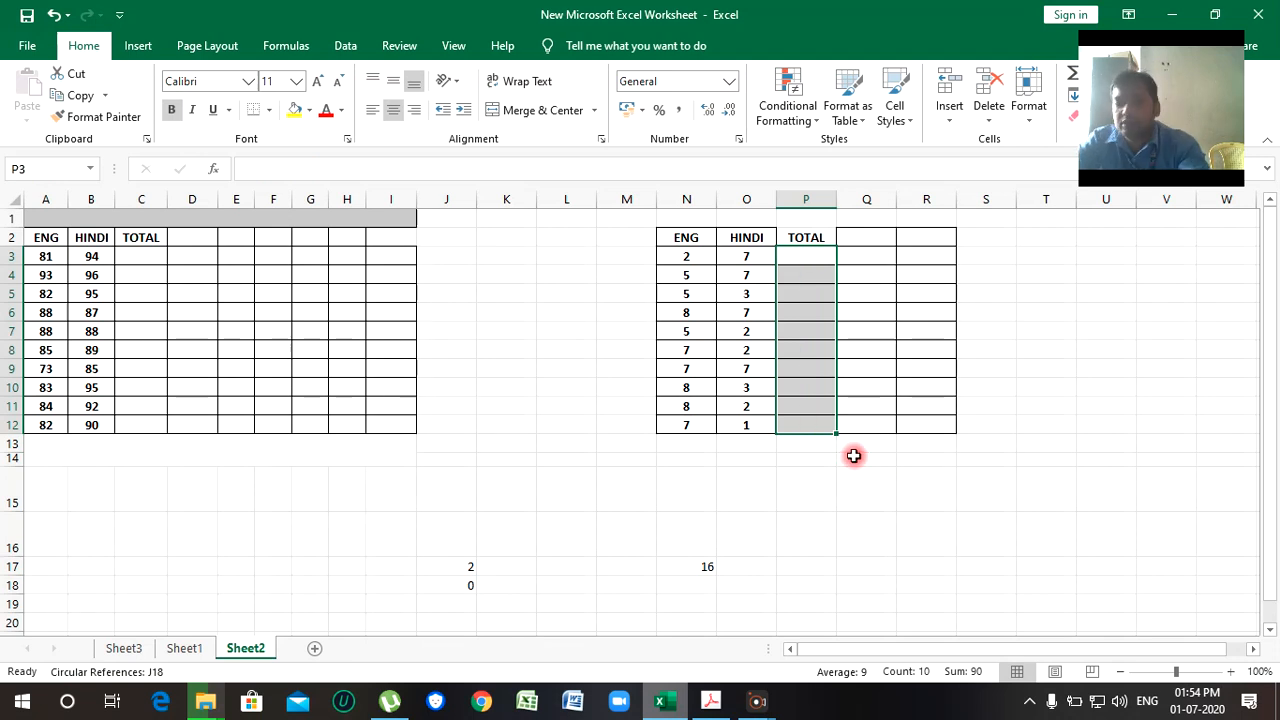
{"action": "left_click", "coordinate": [808, 256]}
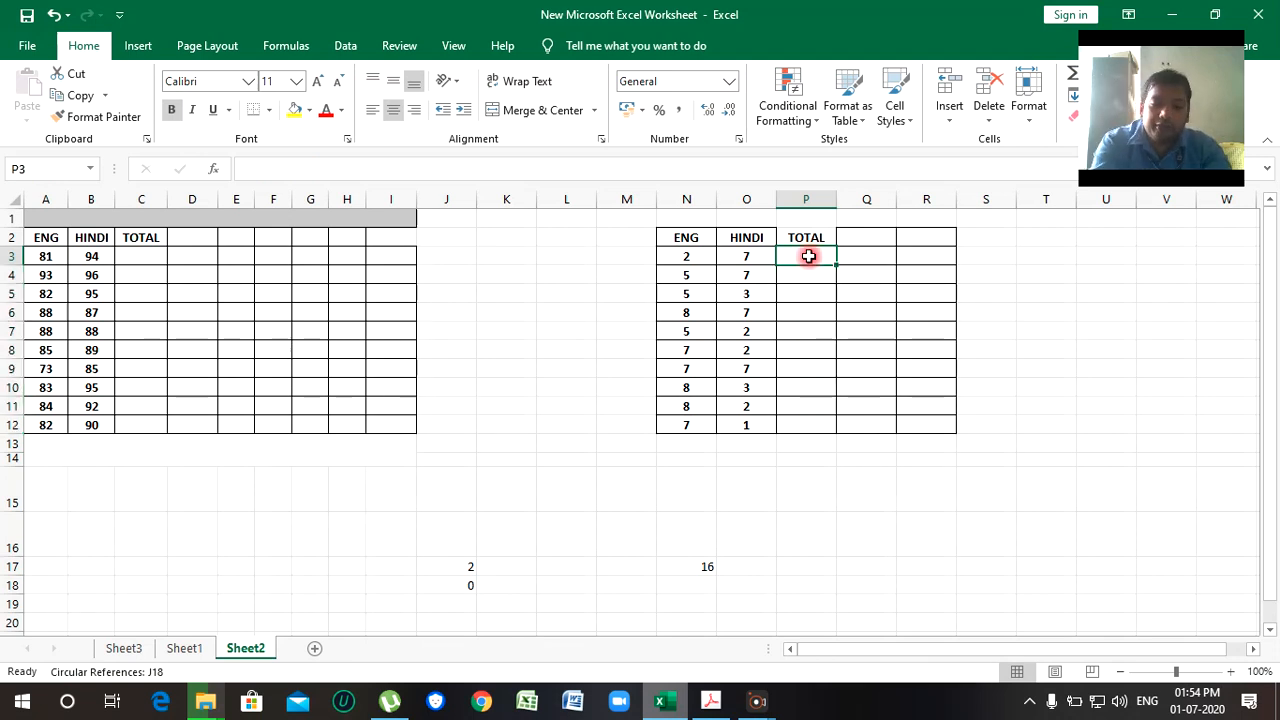
{"action": "type", "text": "="}
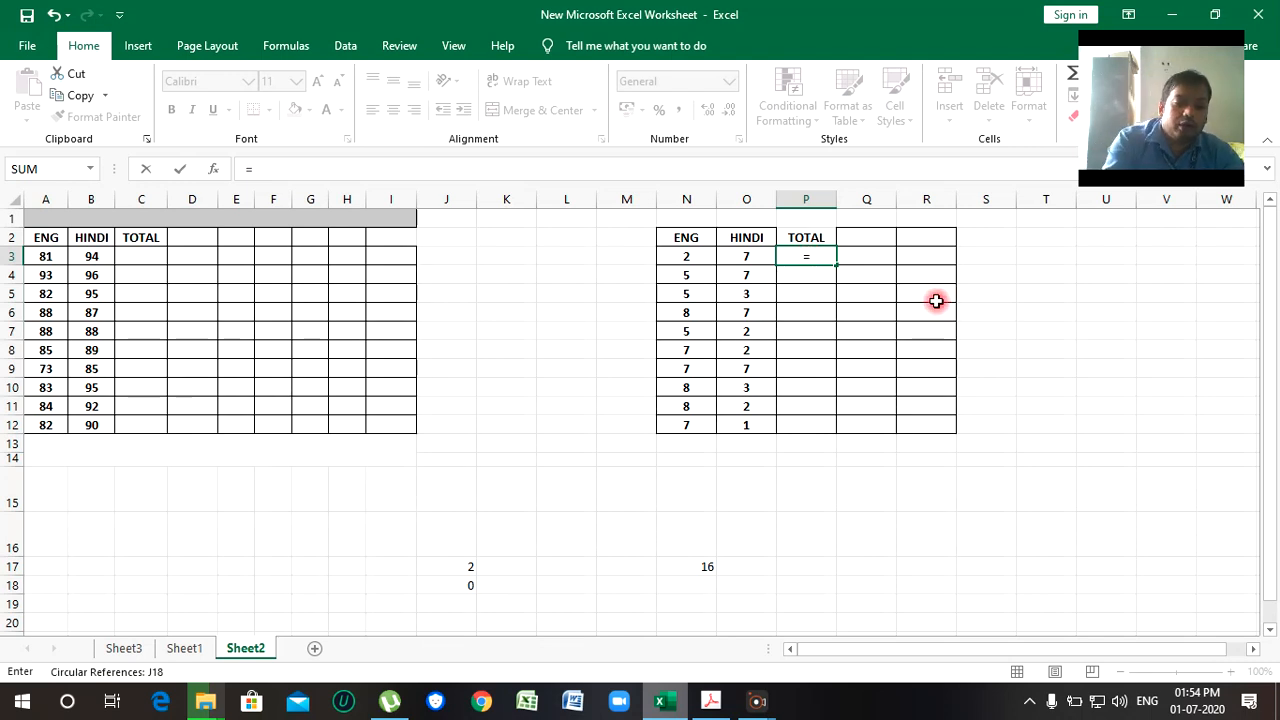
{"action": "type", "text": "$"}
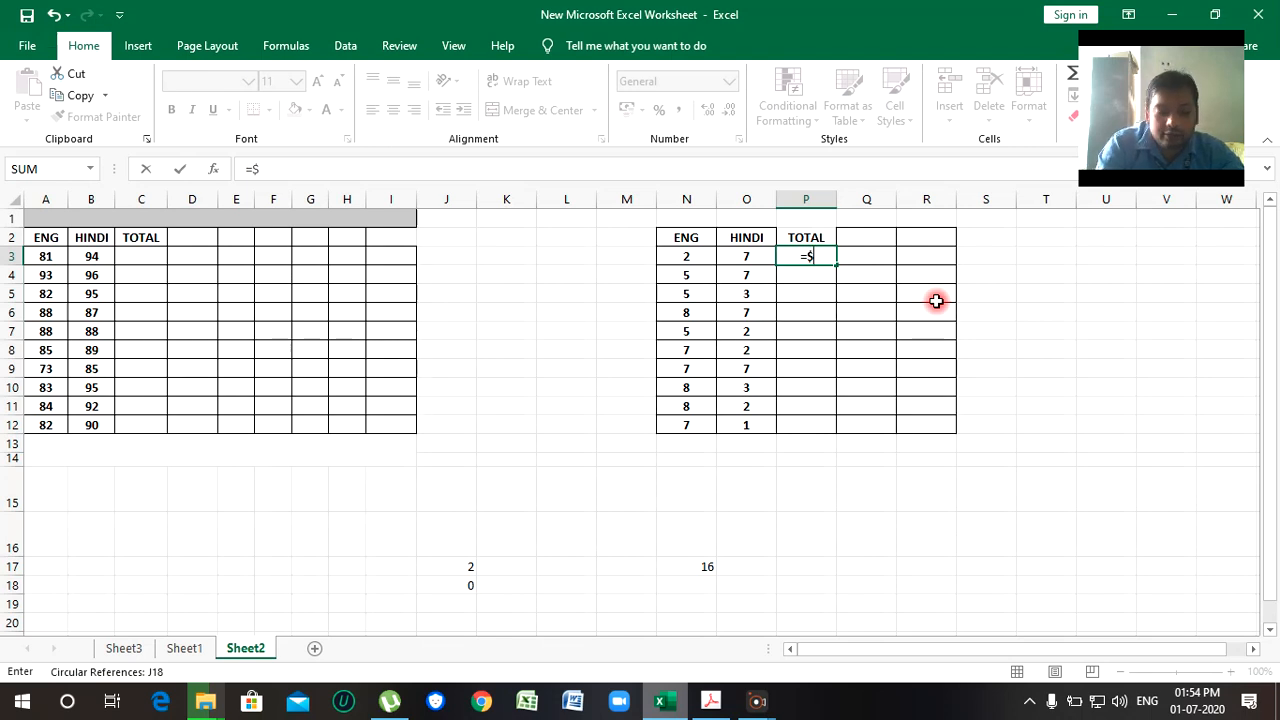
{"action": "type", "text": "N3+"}
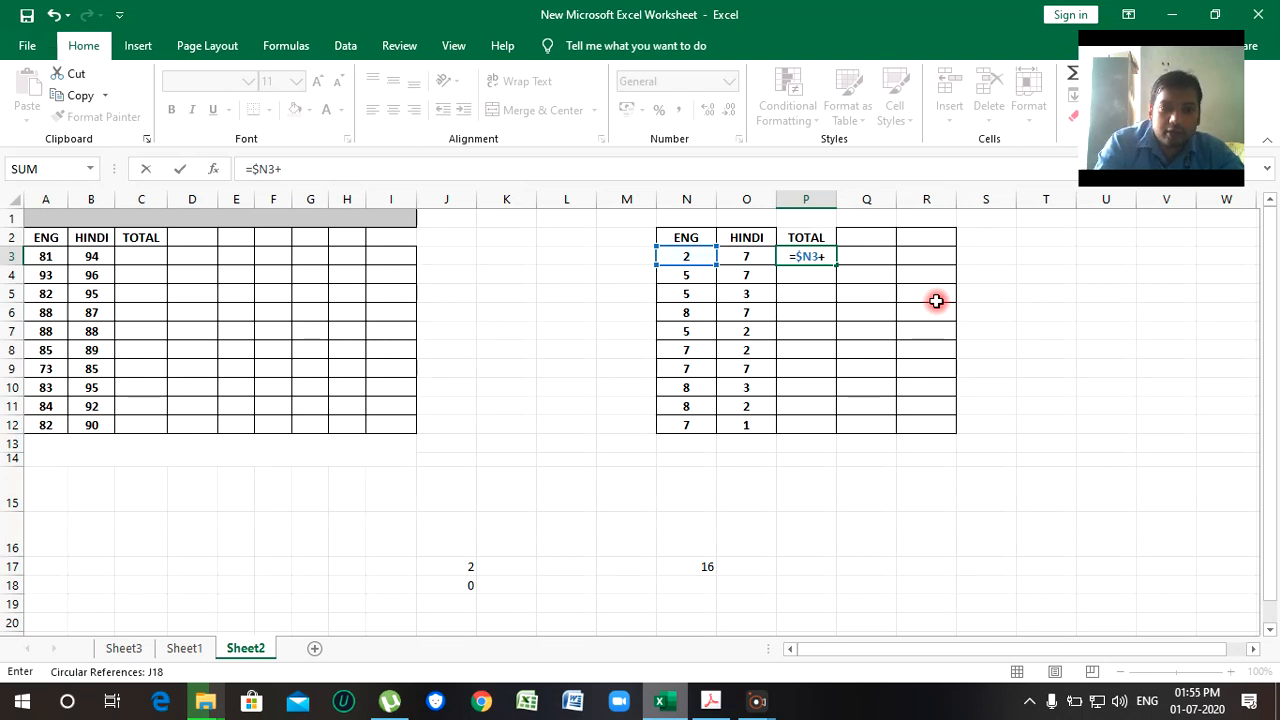
{"action": "type", "text": "O"}
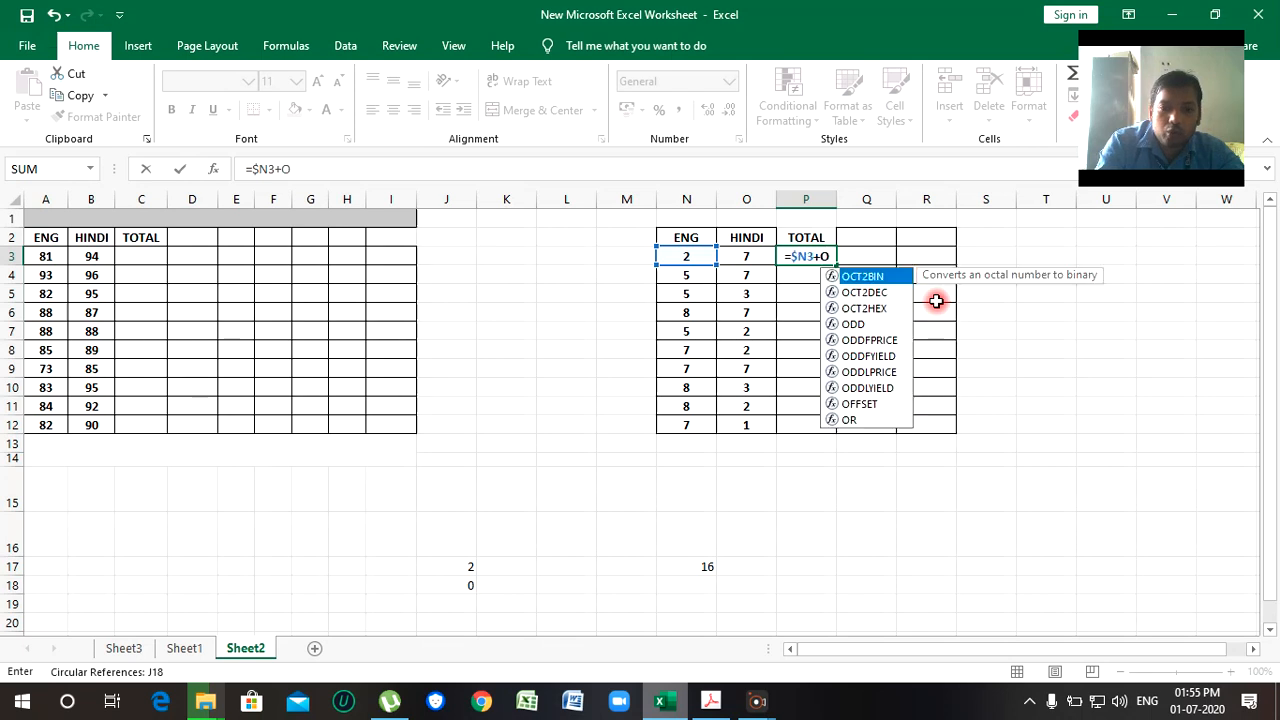
{"action": "type", "text": "$"}
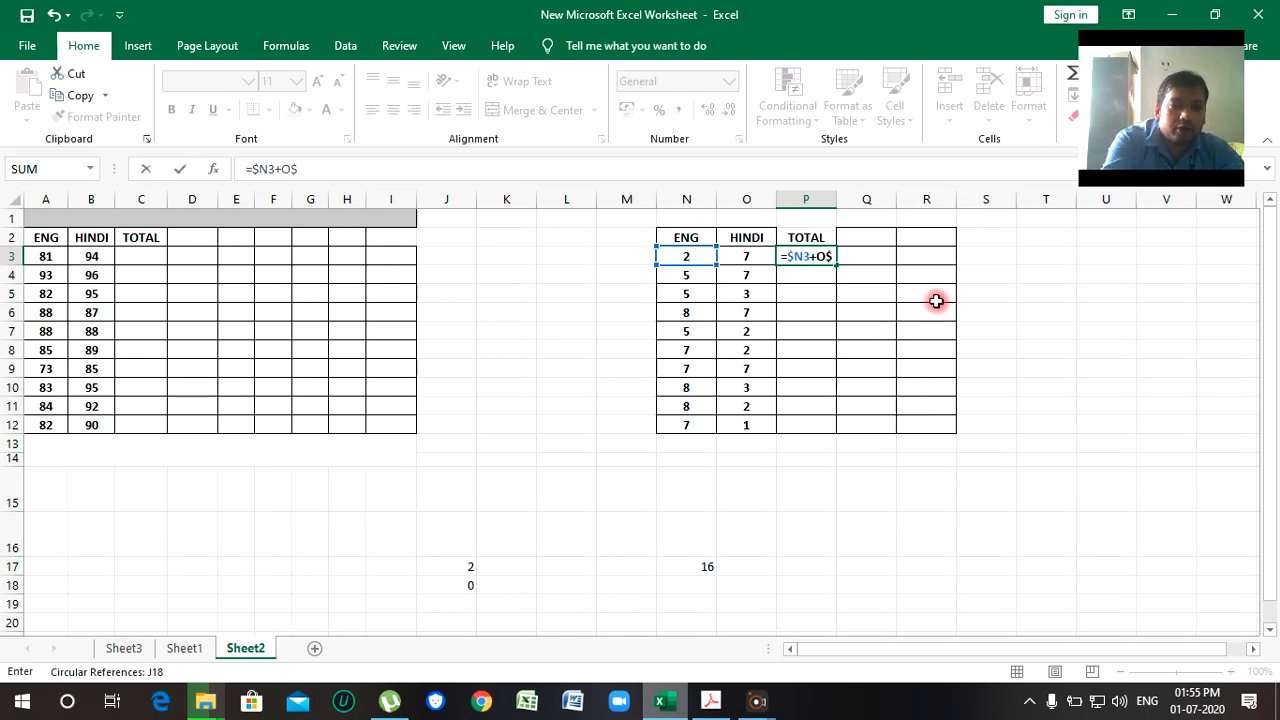
{"action": "type", "text": "3"}
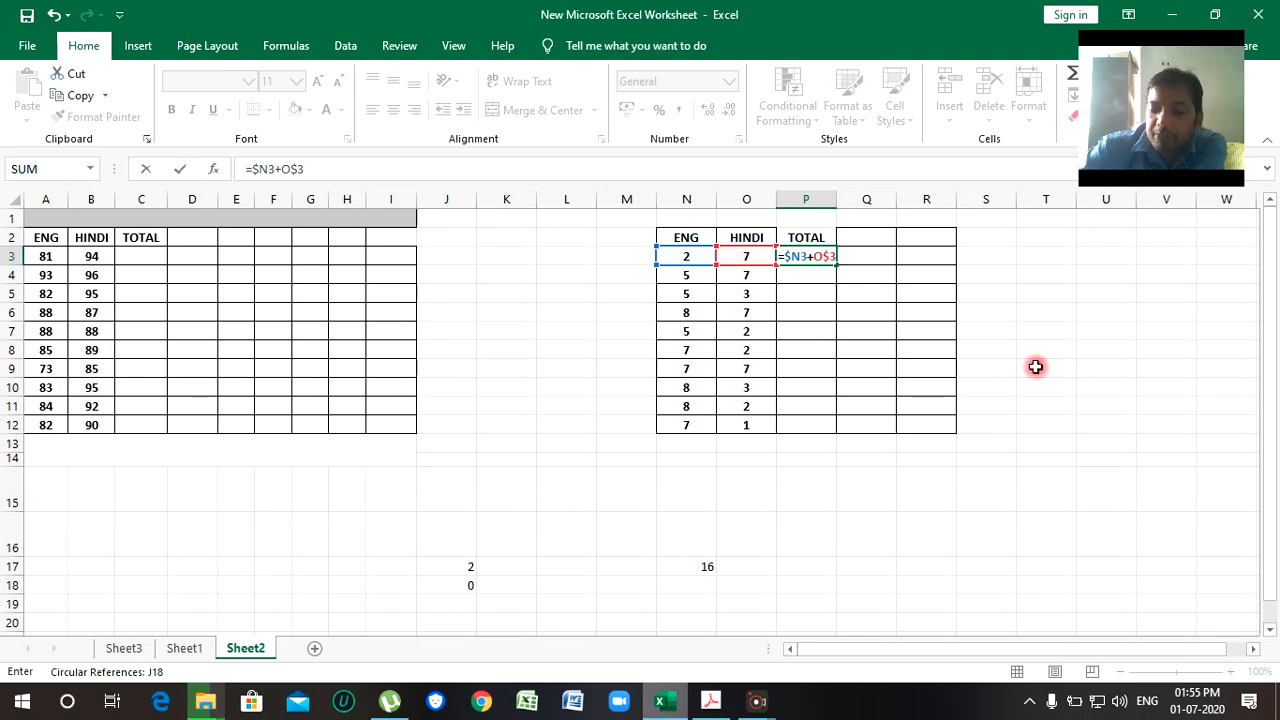
{"action": "key", "text": "Return"}
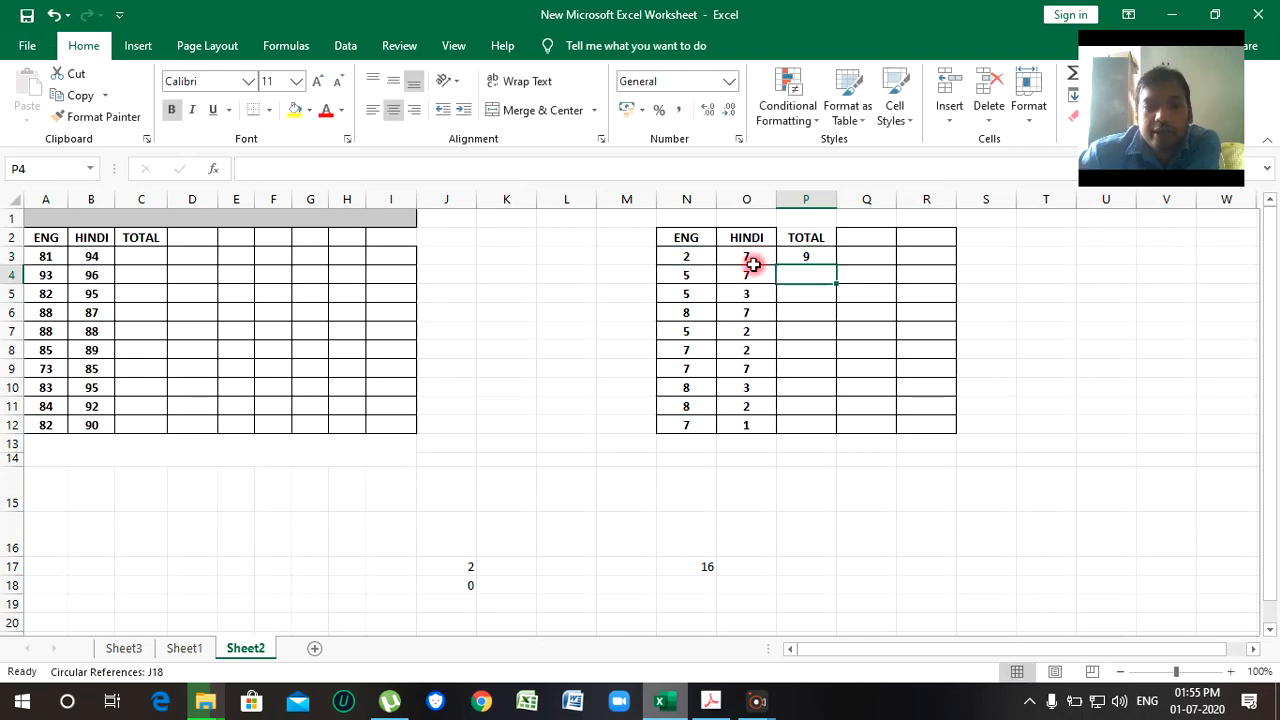
Fill the mixed-reference formula from P3 down the TOTAL column to P12.
{"action": "left_click", "coordinate": [817, 256]}
{"action": "left_click_drag", "start_coordinate": [838, 271], "coordinate": [859, 428]}
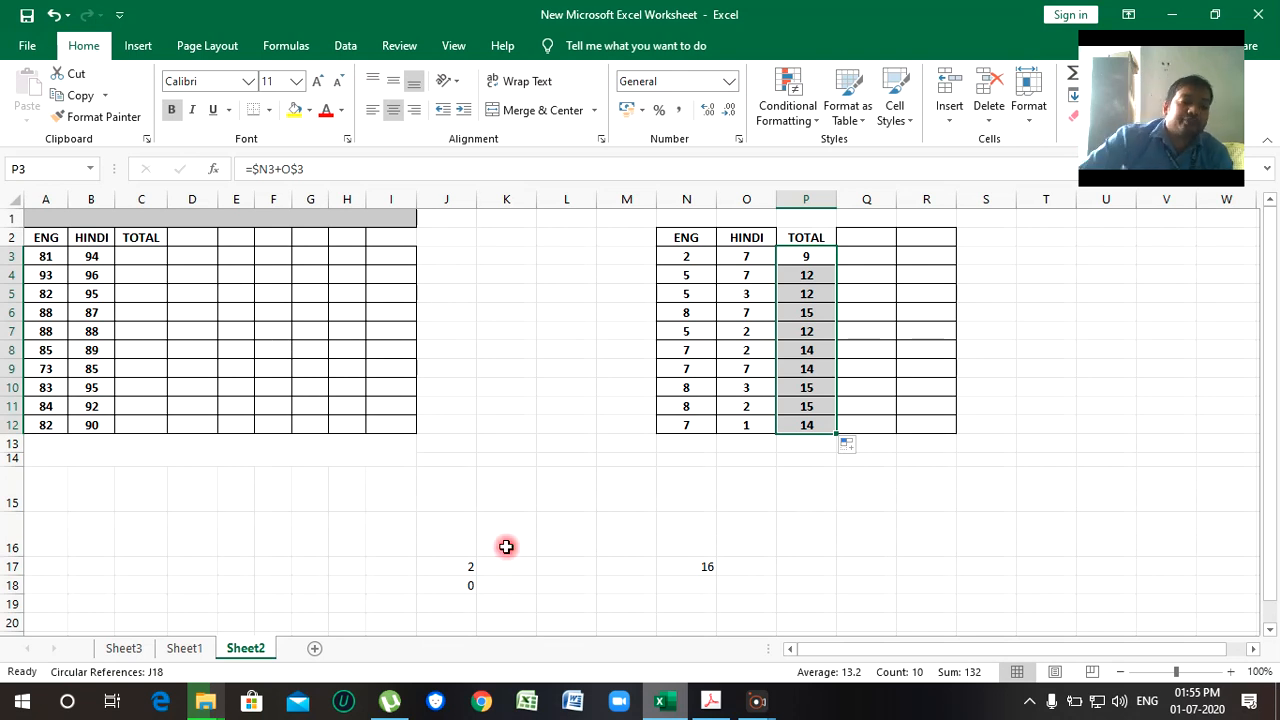
Clear the contents of cells J17 and J18 below the tables.
{"action": "left_click", "coordinate": [451, 574]}
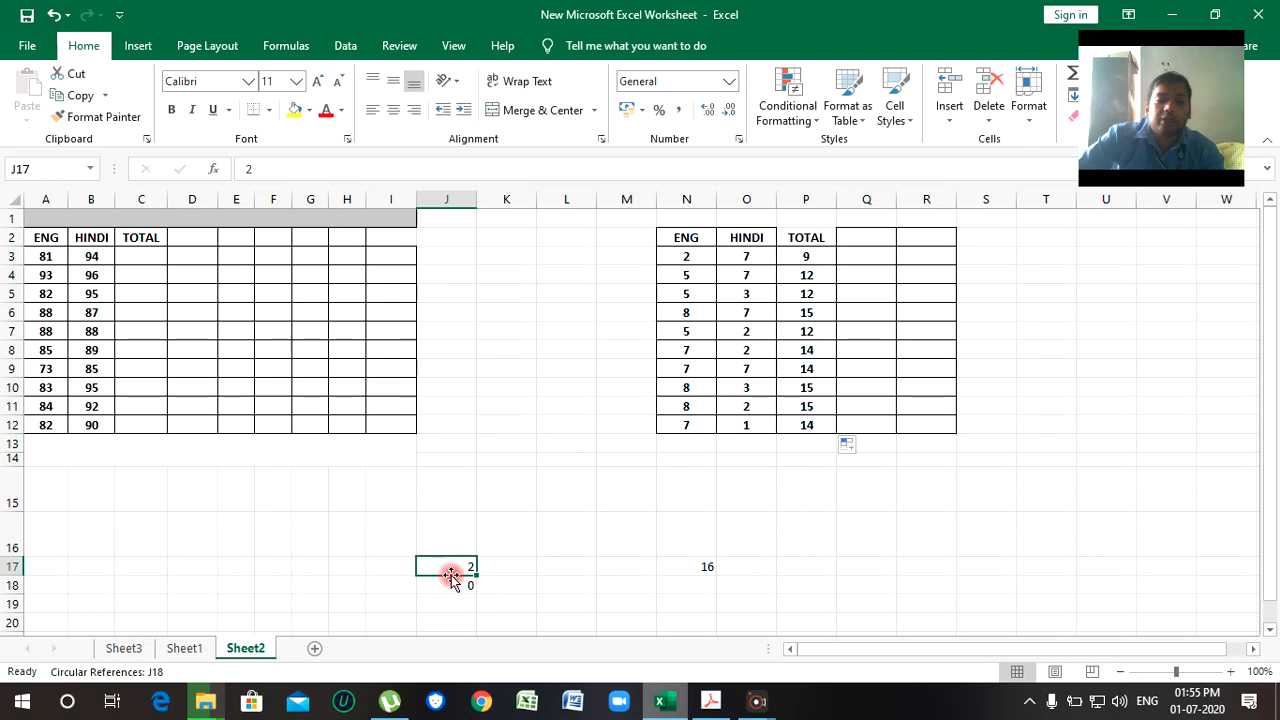
{"action": "key", "text": "Delete"}
{"action": "left_click", "coordinate": [466, 586]}
{"action": "key", "text": "Delete"}
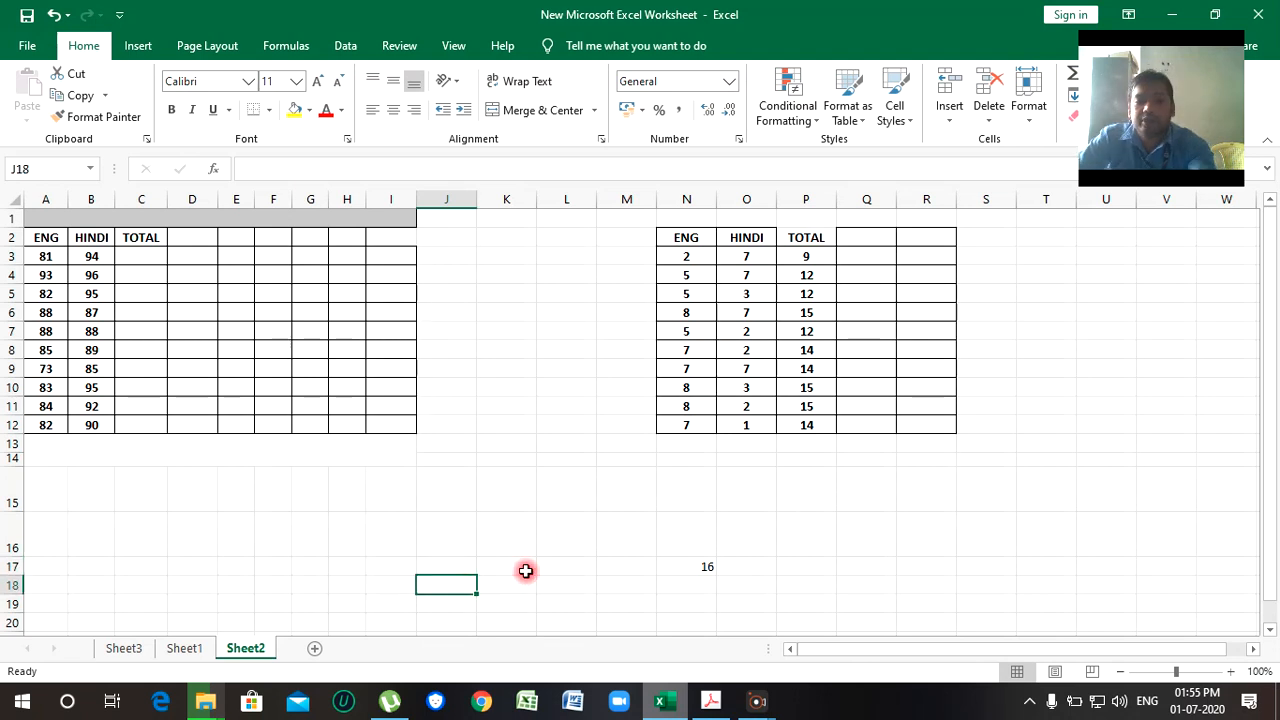
Enter the value 2 in cell J17 as the input for a circular-reference example.
{"action": "left_click", "coordinate": [510, 567]}
{"action": "left_click", "coordinate": [460, 566]}
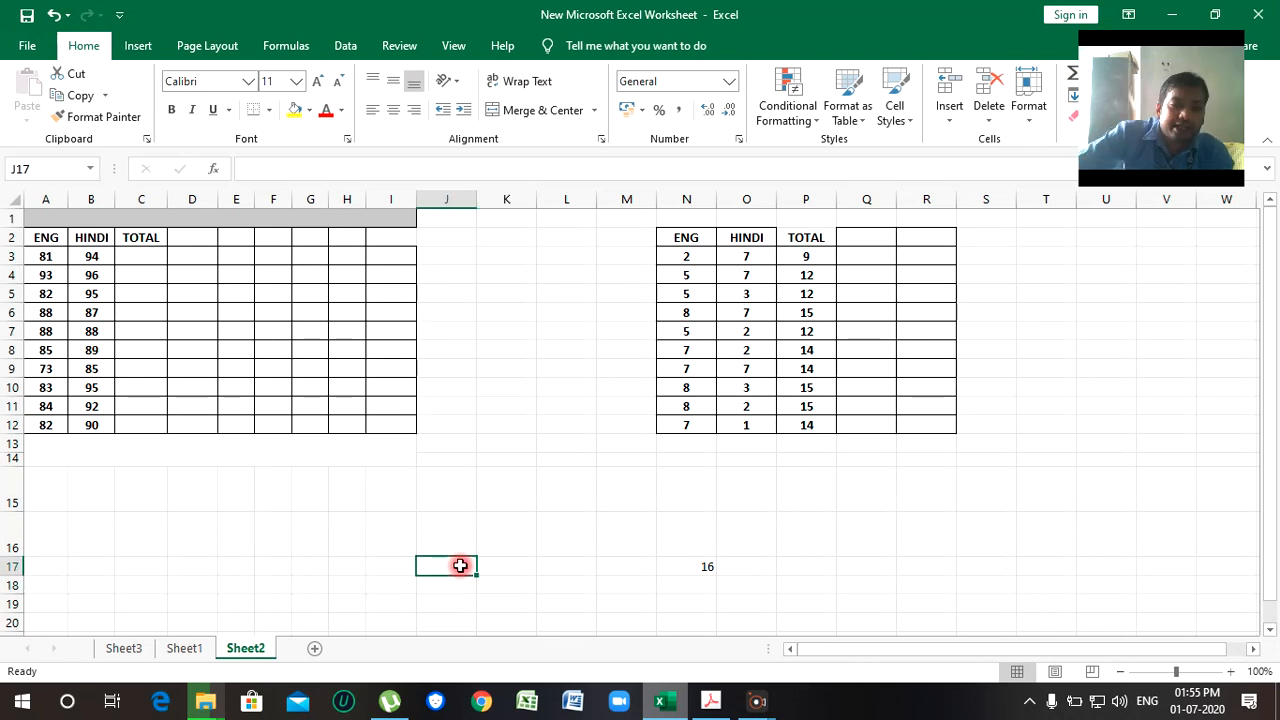
{"action": "type", "text": "2"}
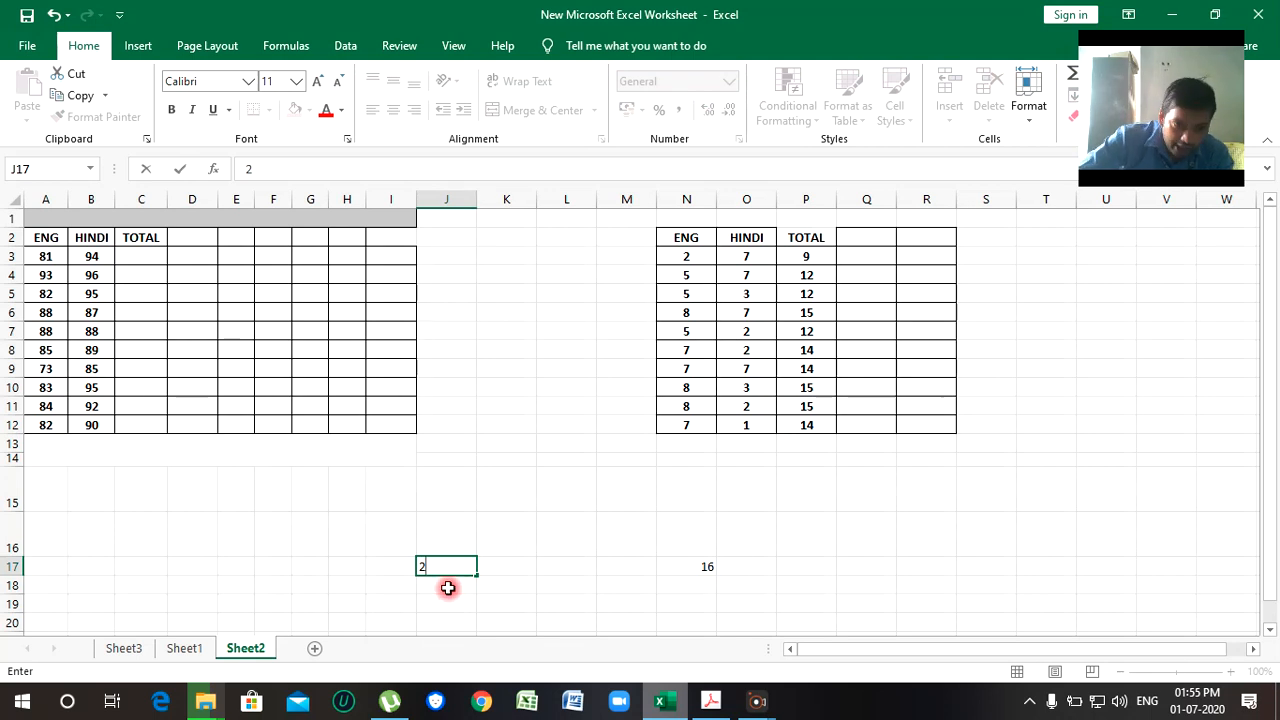
{"action": "key", "text": "Return"}
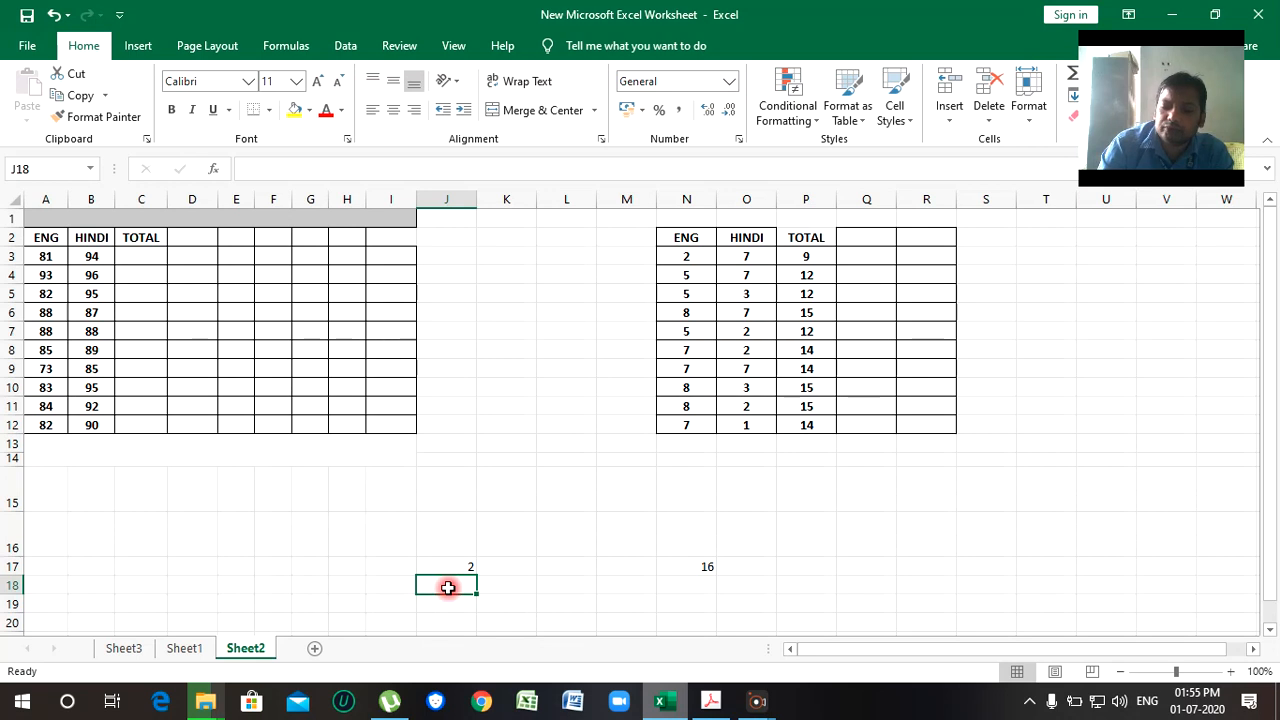
{"action": "type", "text": "5"}
{"action": "key", "text": "BackSpace"}
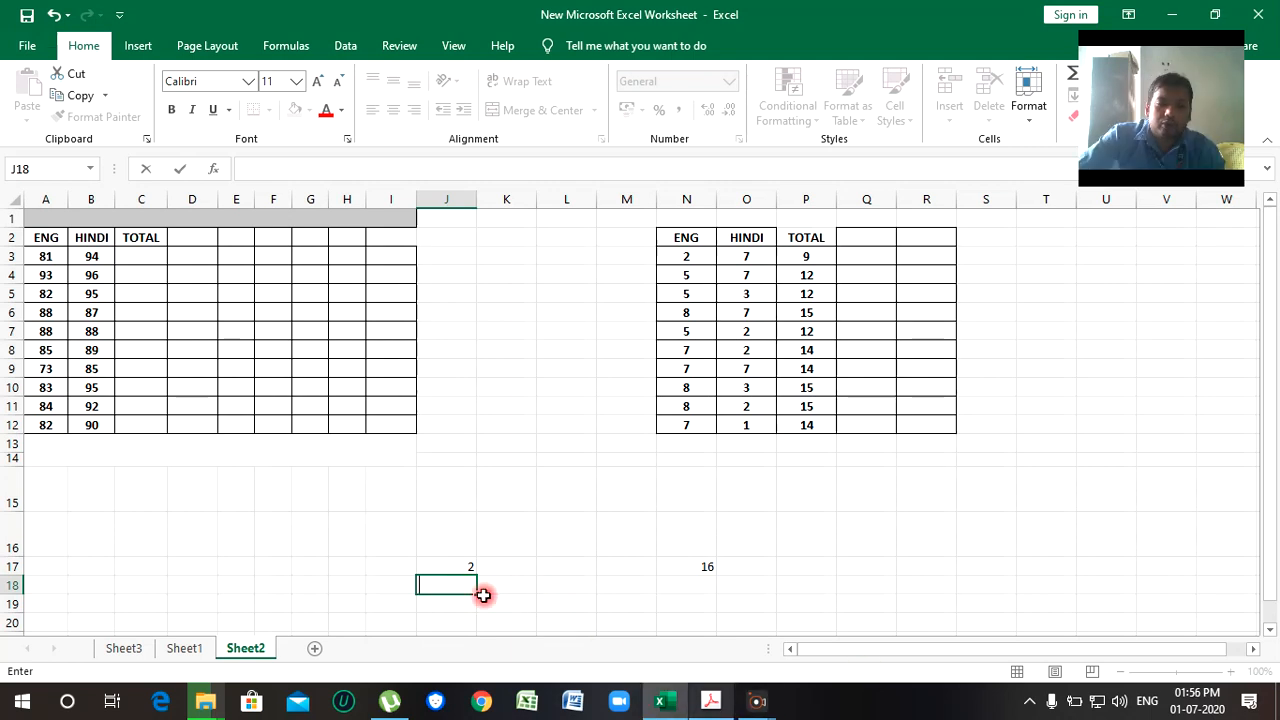
{"action": "key", "text": "Escape"}
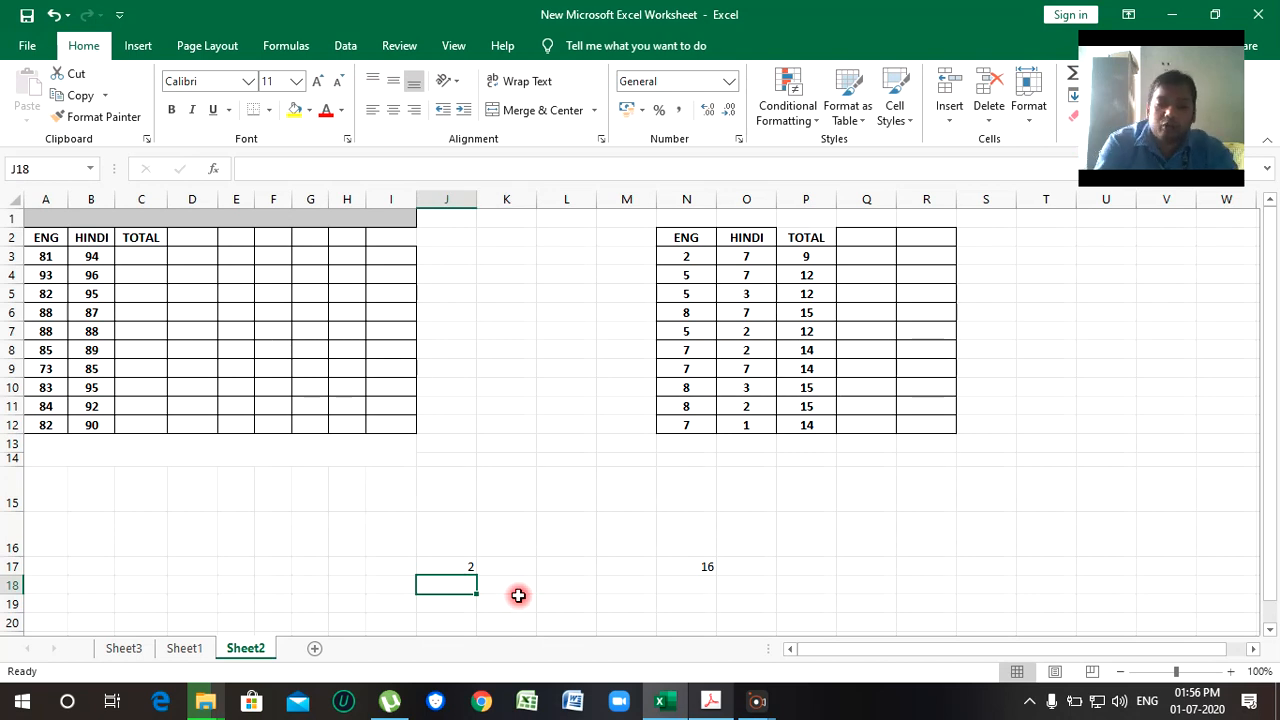
Enter the self-referencing formula =J17+J18*2 in J18 and dismiss the circular-reference warning.
{"action": "type", "text": "="}
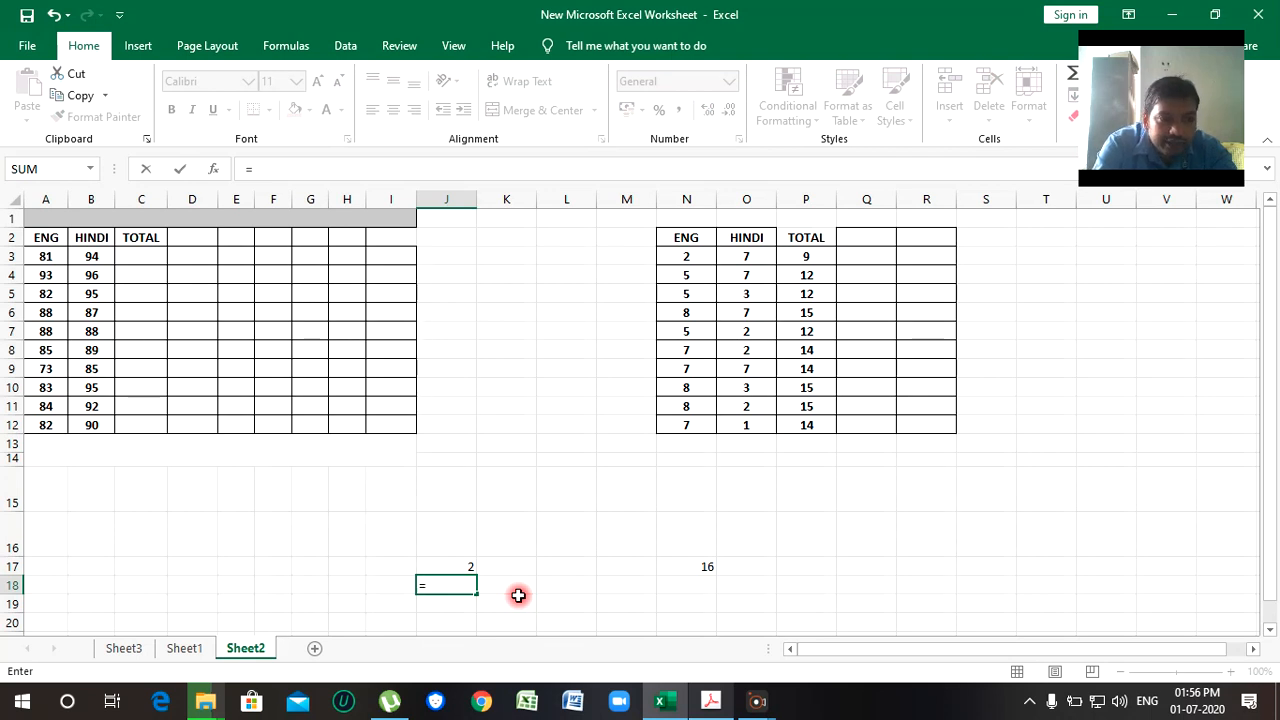
{"action": "type", "text": "J"}
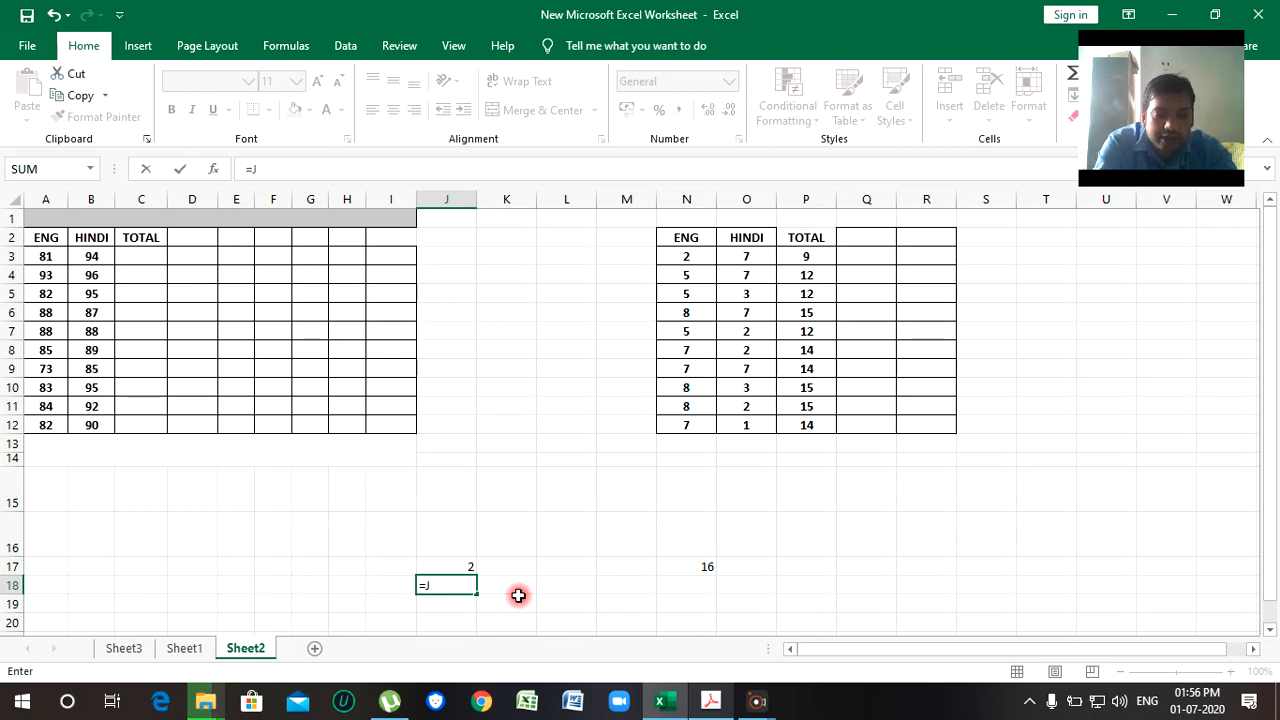
{"action": "type", "text": "17"}
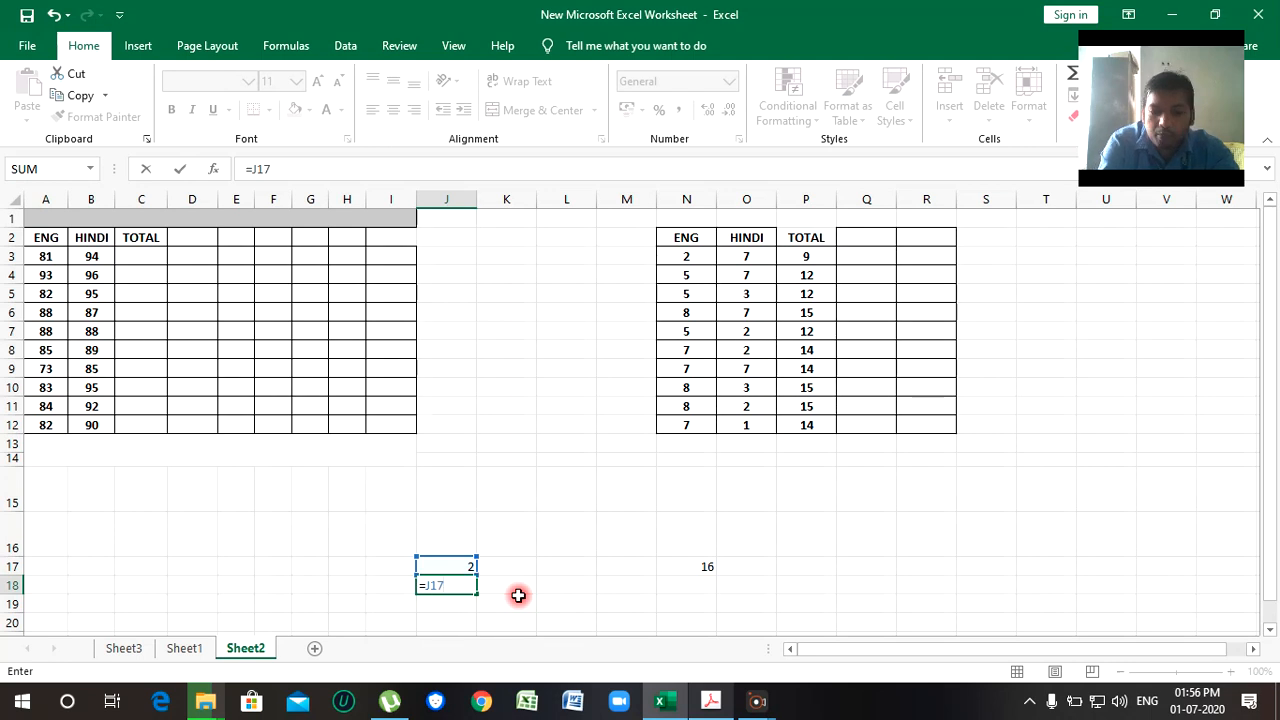
{"action": "type", "text": "+"}
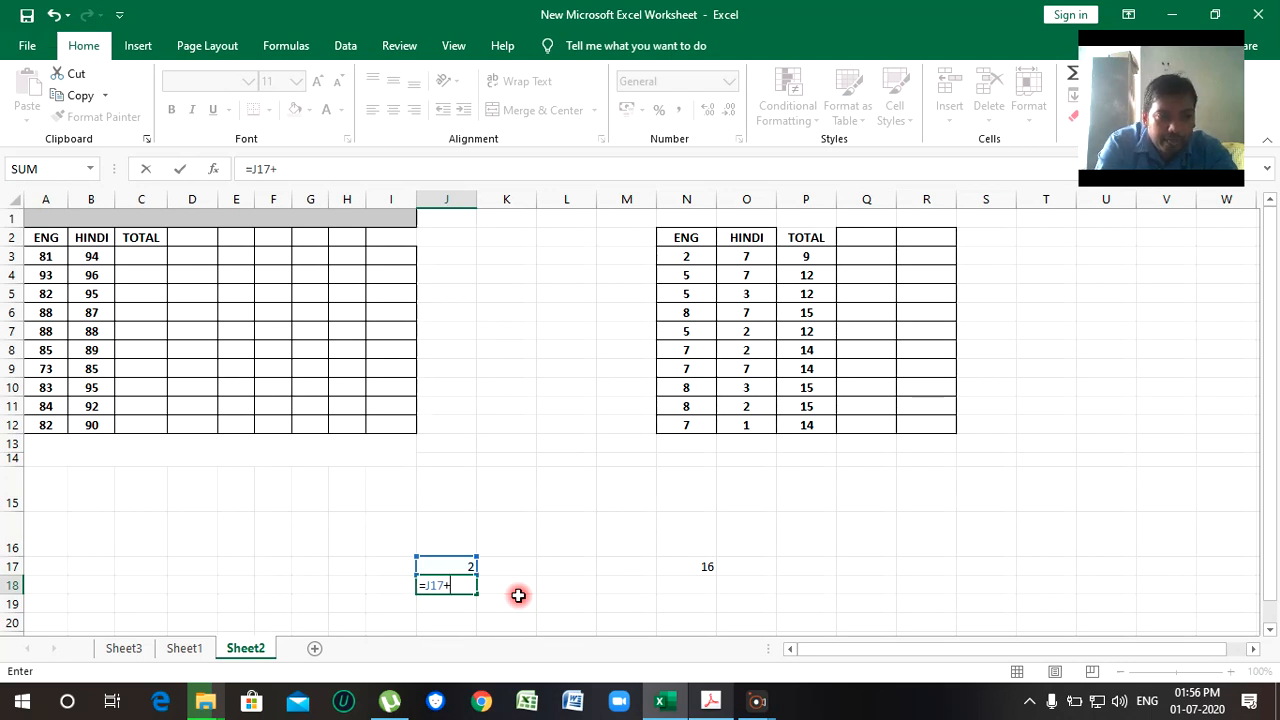
{"action": "type", "text": "J"}
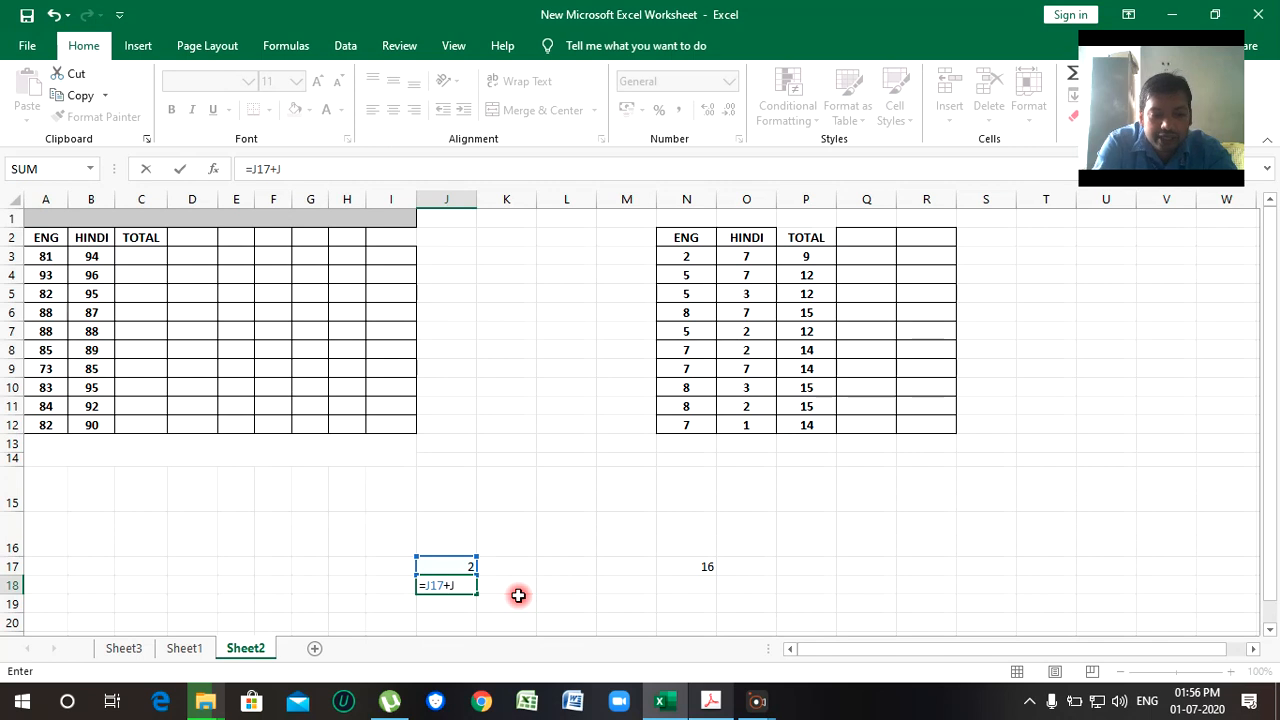
{"action": "type", "text": "18"}
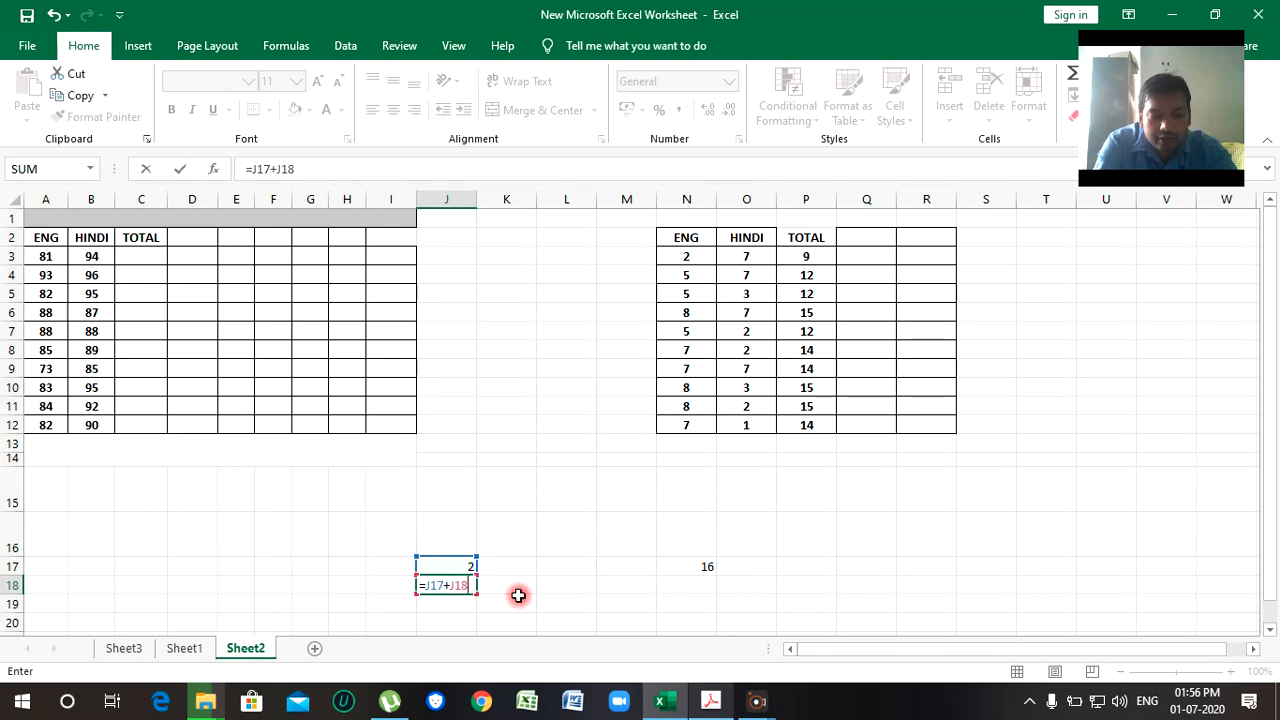
{"action": "type", "text": "*2"}
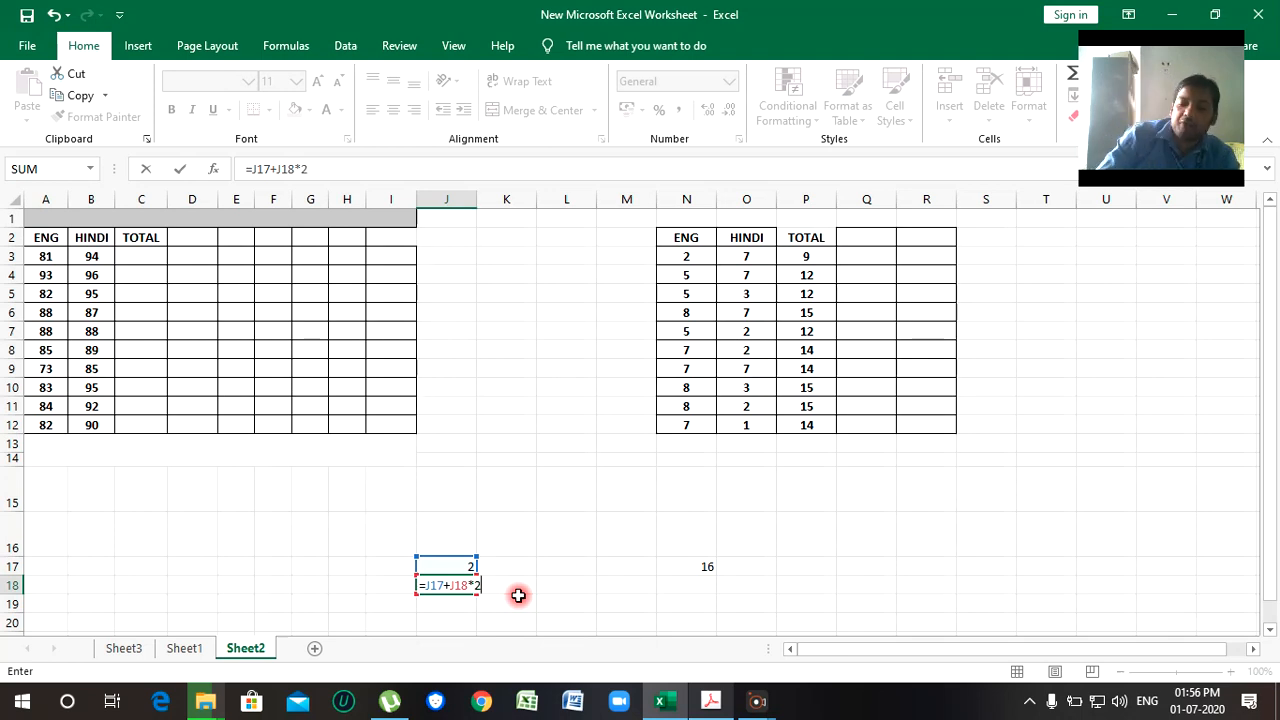
{"action": "key", "text": "Return"}
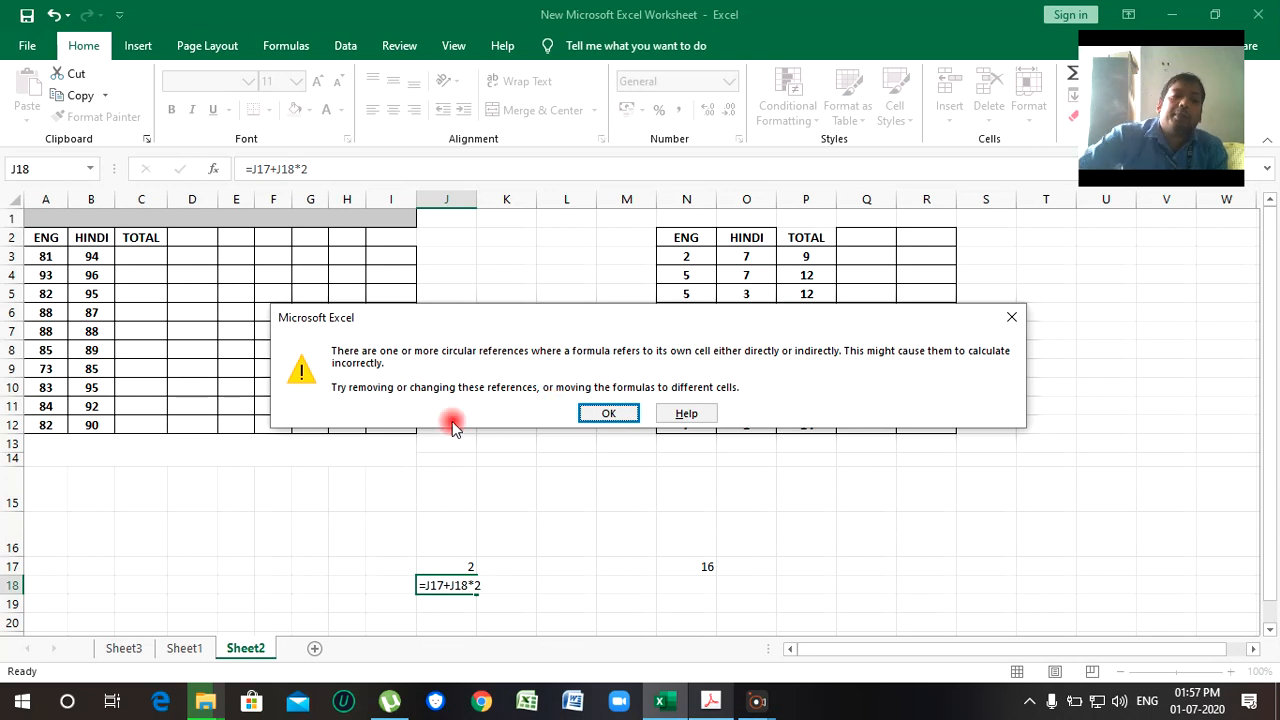
{"action": "left_click", "coordinate": [610, 414]}
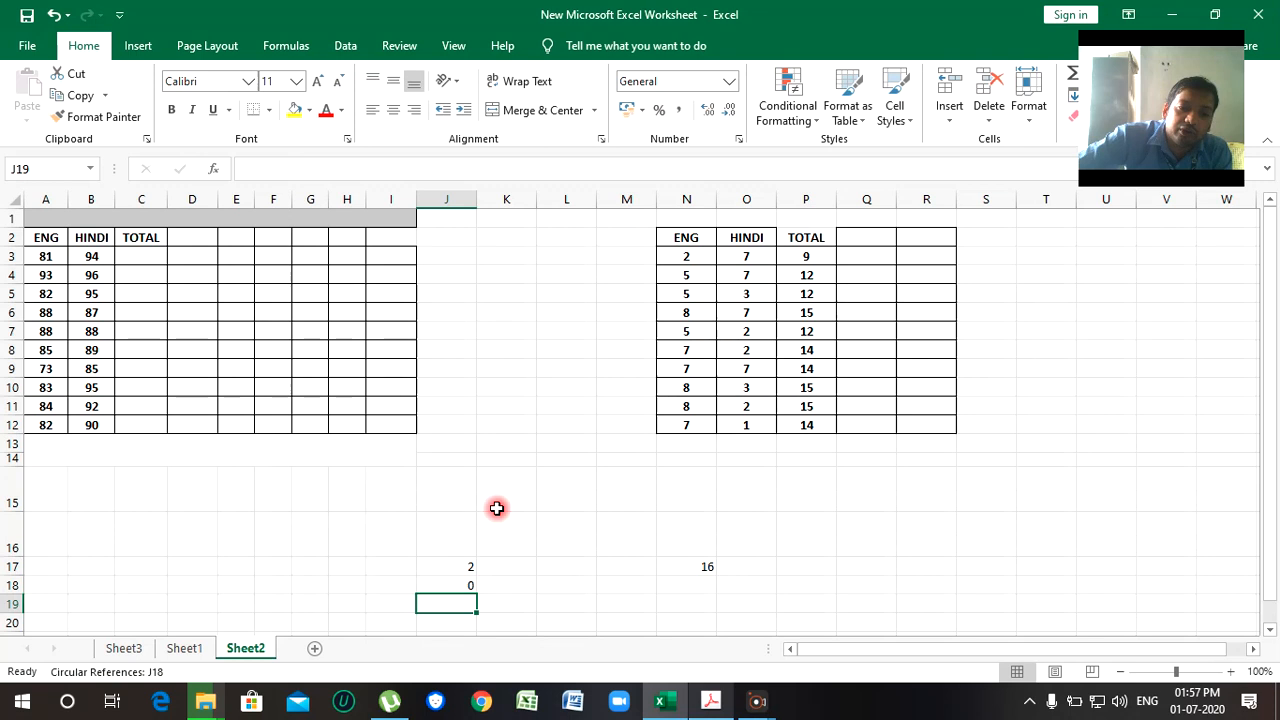
Examine the formula in J18 and underline the circular-reference notice in the status bar with red annotation strokes.
{"action": "scroll", "coordinate": [470, 495], "scroll_direction": "down", "scroll_amount": 2}
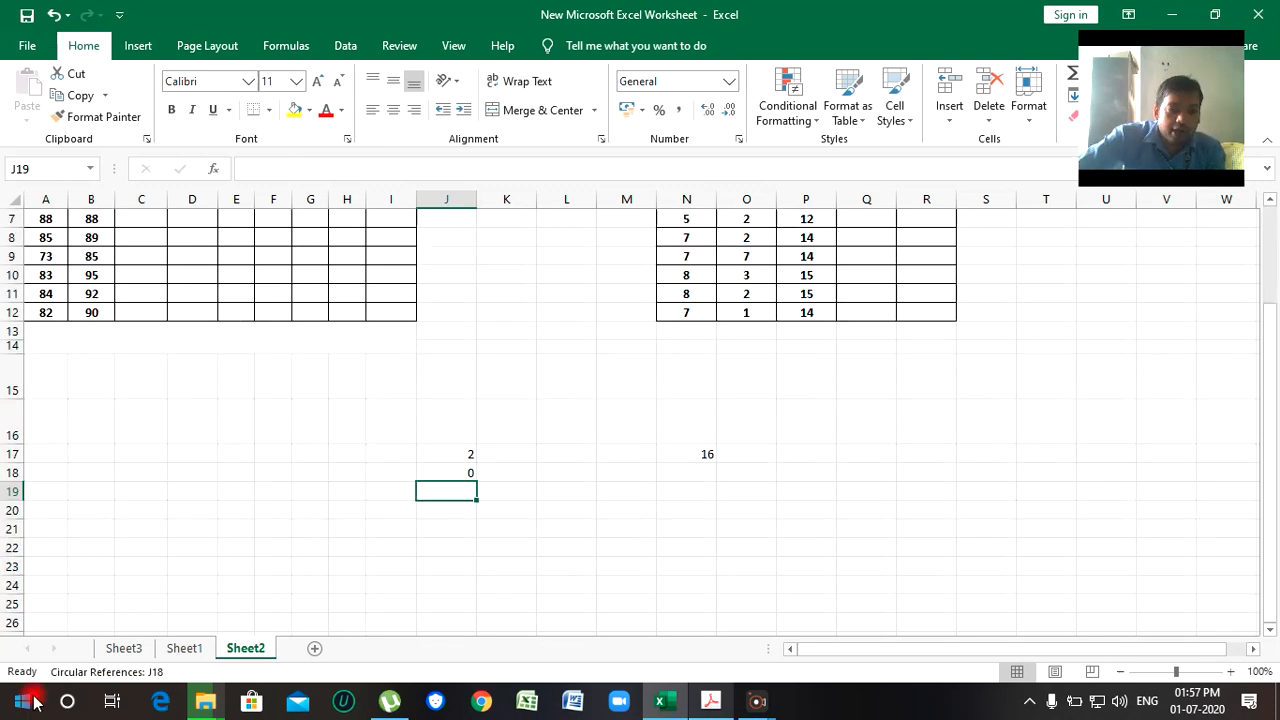
{"action": "left_click", "coordinate": [429, 474]}
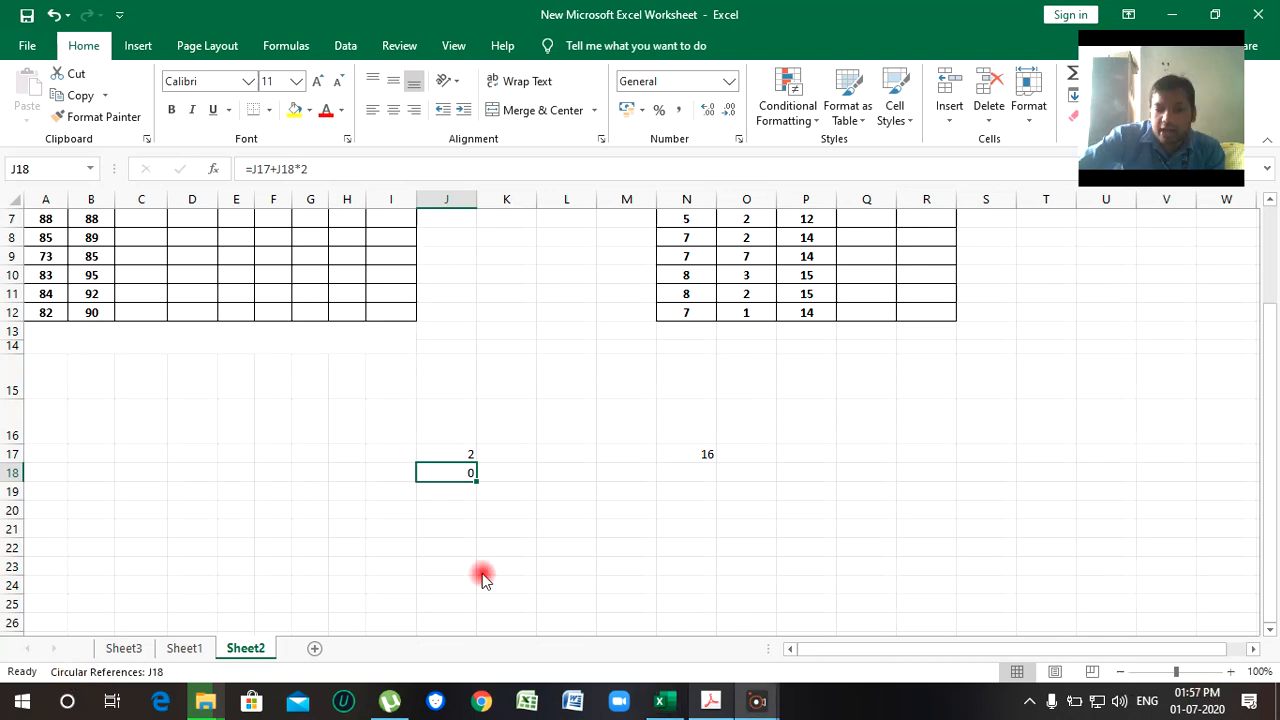
{"action": "left_click", "coordinate": [1210, 692]}
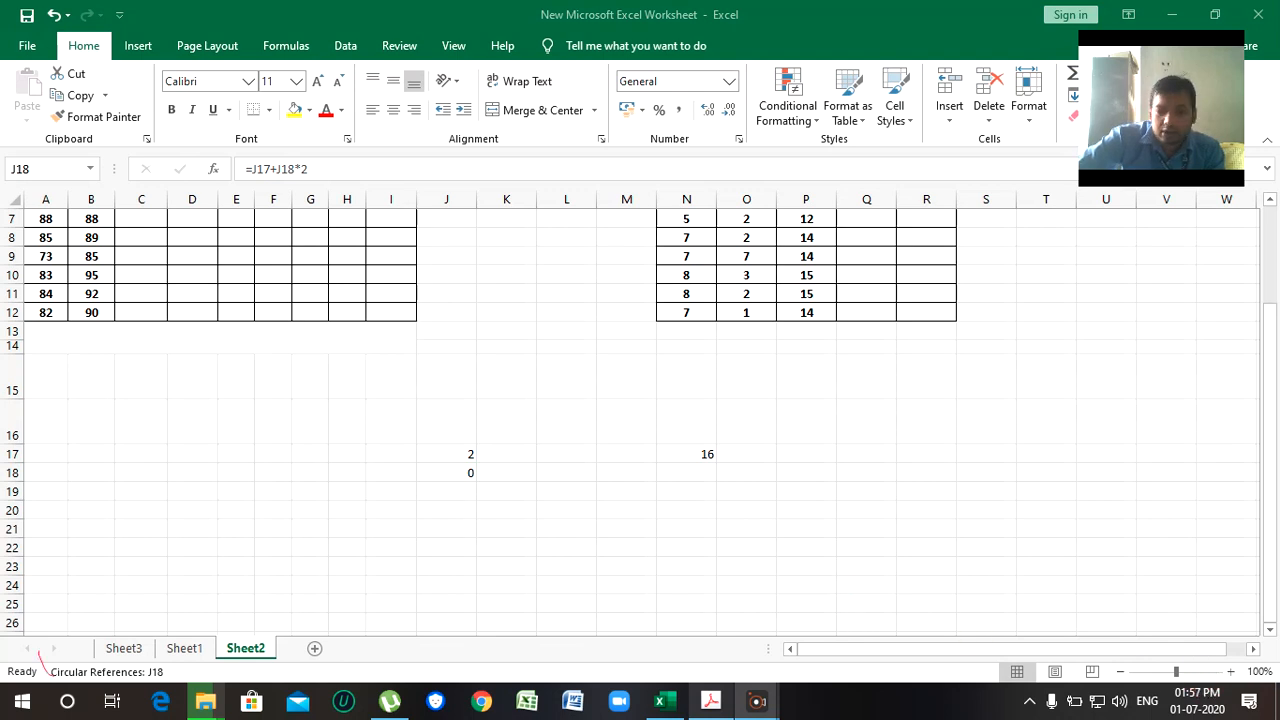
{"action": "left_click_drag", "start_coordinate": [45, 677], "coordinate": [179, 655]}
{"action": "left_click_drag", "start_coordinate": [148, 658], "coordinate": [615, 657]}
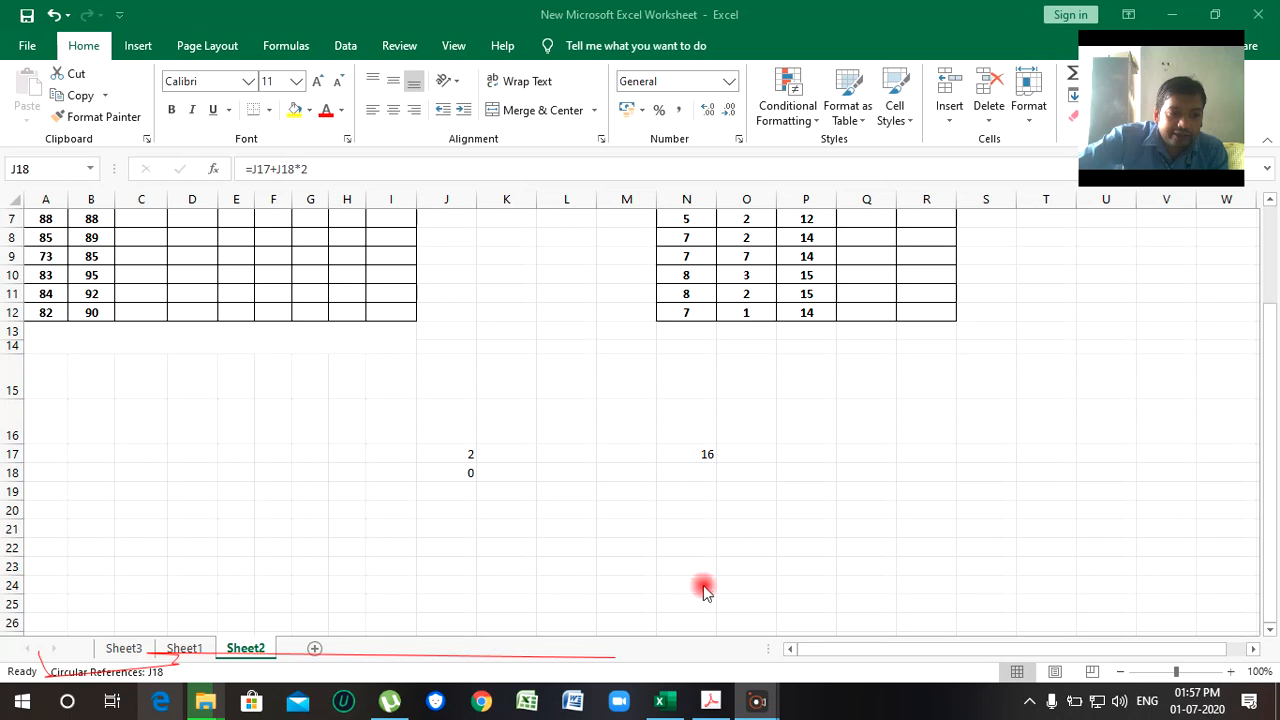
Switch to class6 chapter-5.pdf in Adobe Acrobat, read on from Circular Reference to Cell Reference of Another Worksheet, and return to the Excel workbook.
{"action": "left_click", "coordinate": [708, 702]}
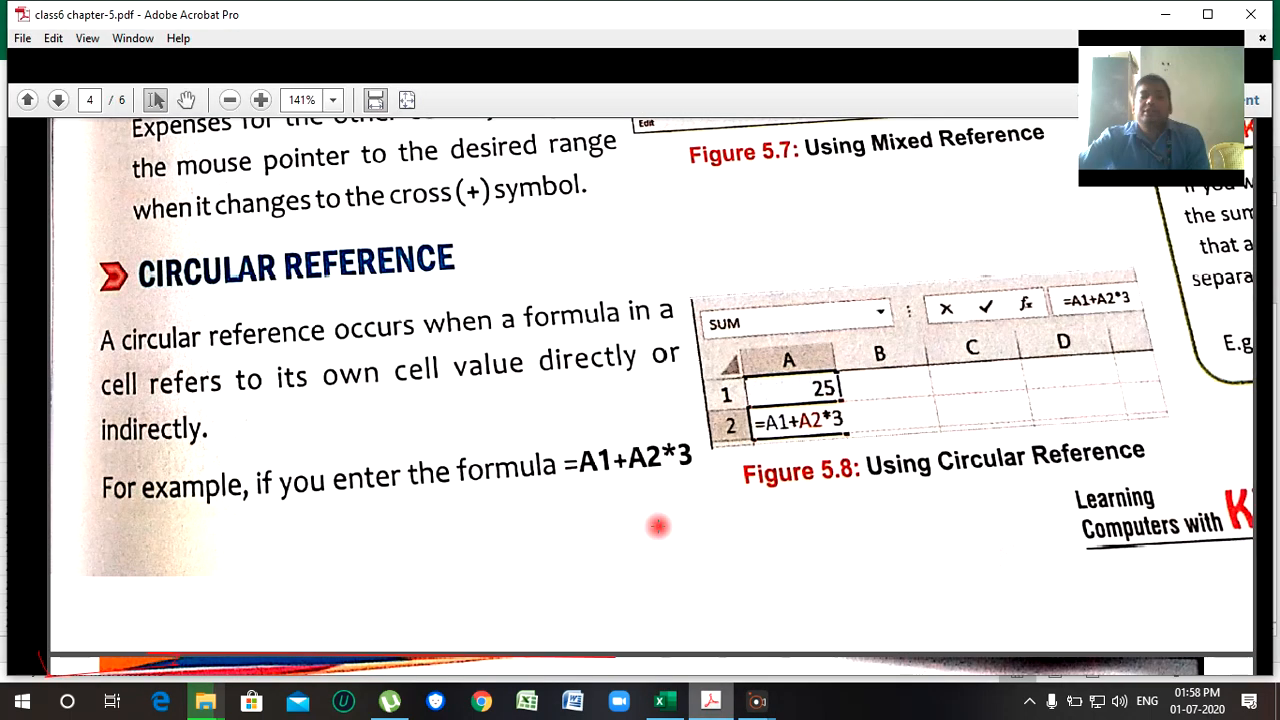
{"action": "scroll", "coordinate": [658, 525], "scroll_direction": "down", "scroll_amount": 8}
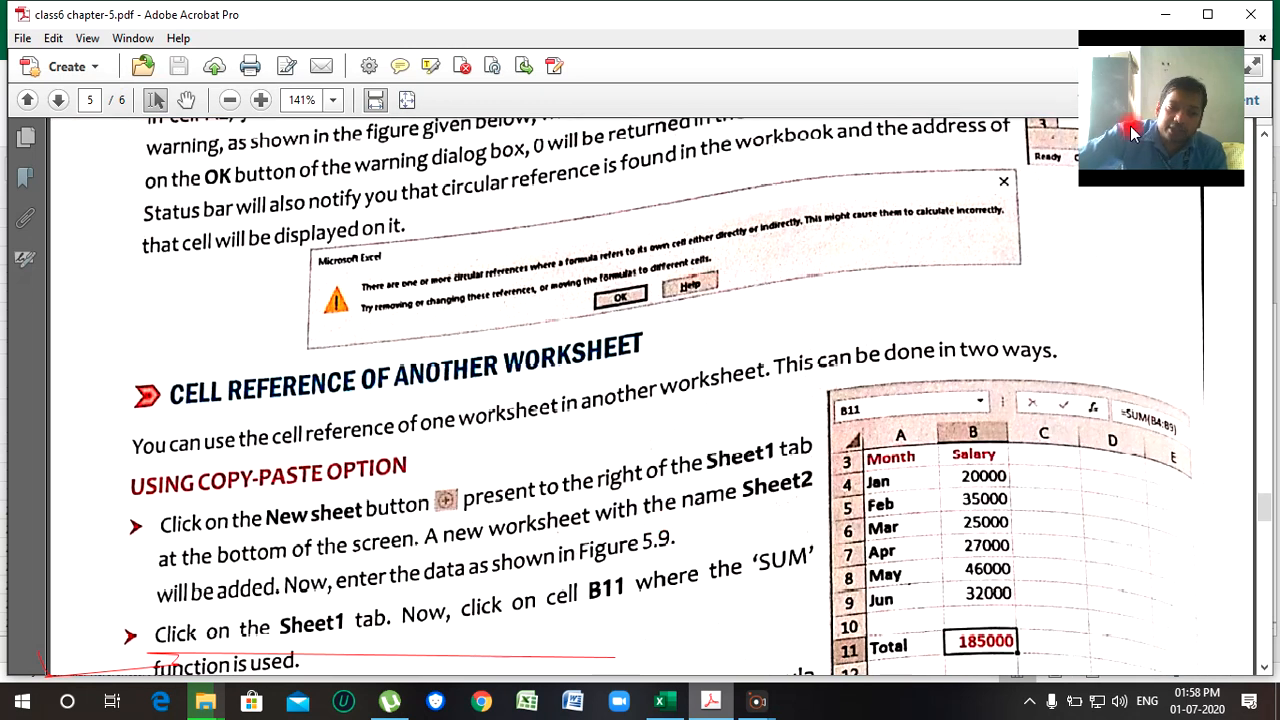
{"action": "left_click", "coordinate": [1168, 16]}
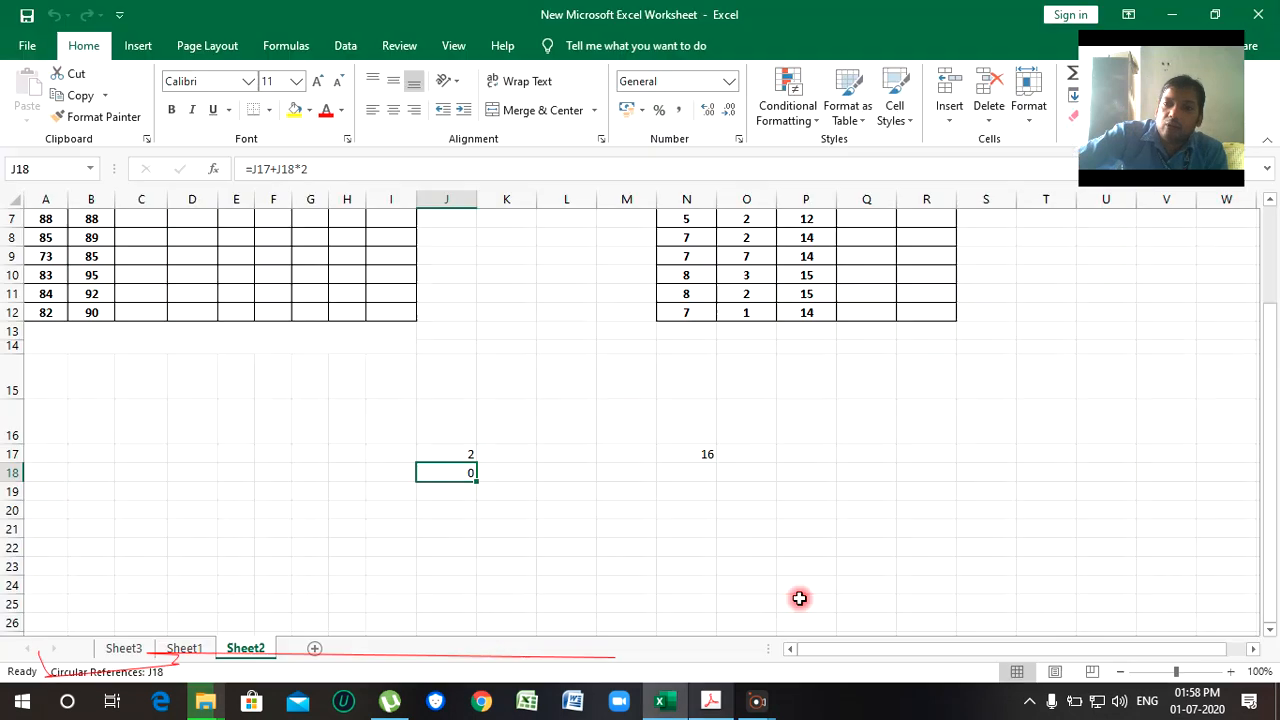